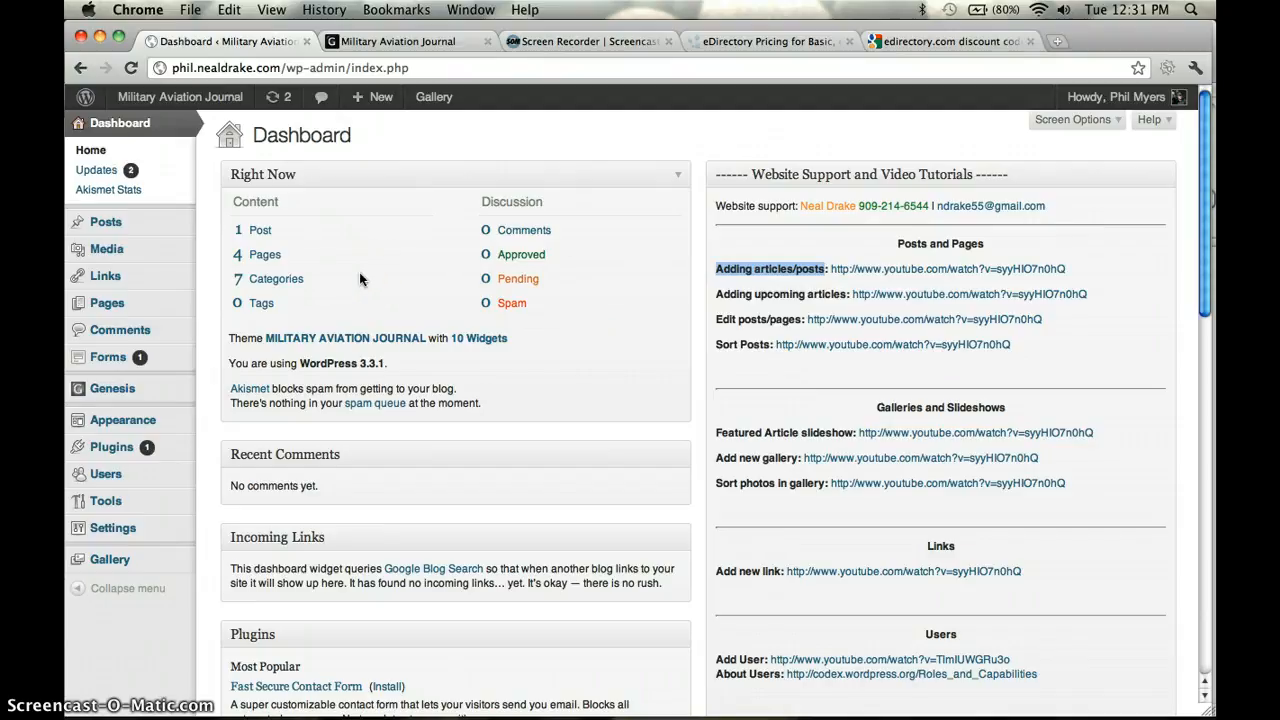
Step: Open the featured combat pilot article from the site's home page and look over its layout
click(418, 41)
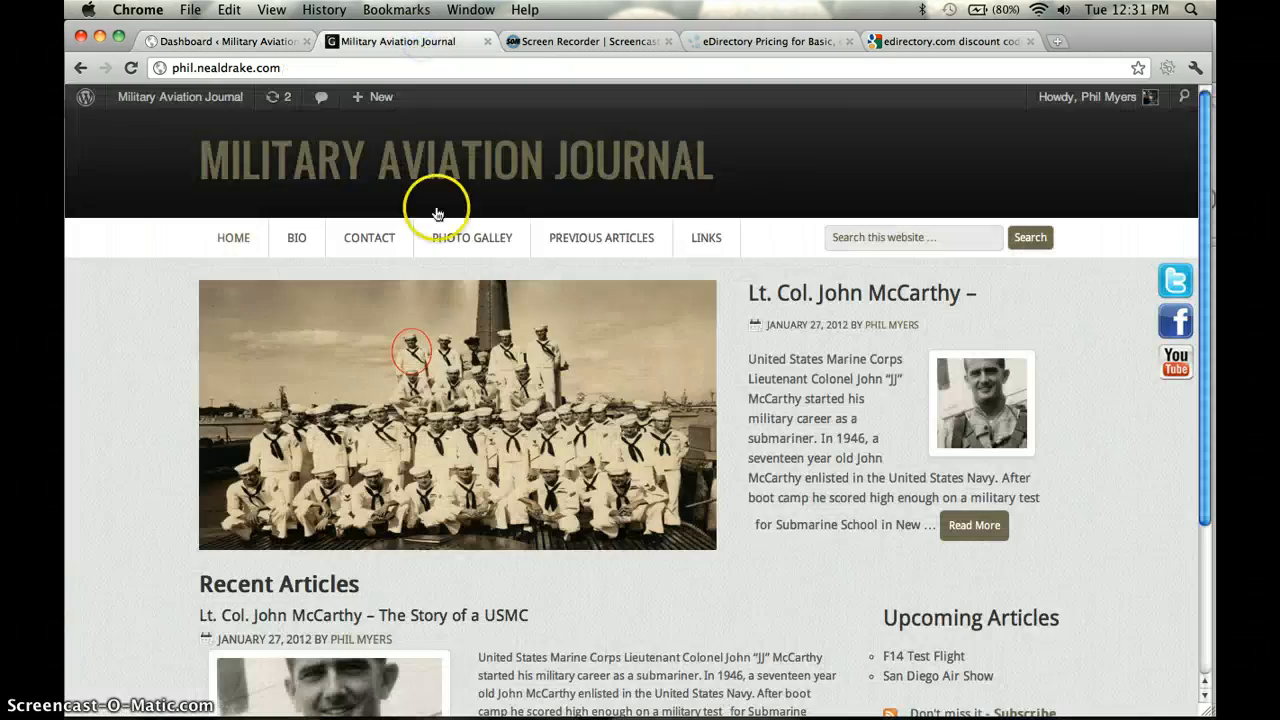
click(886, 304)
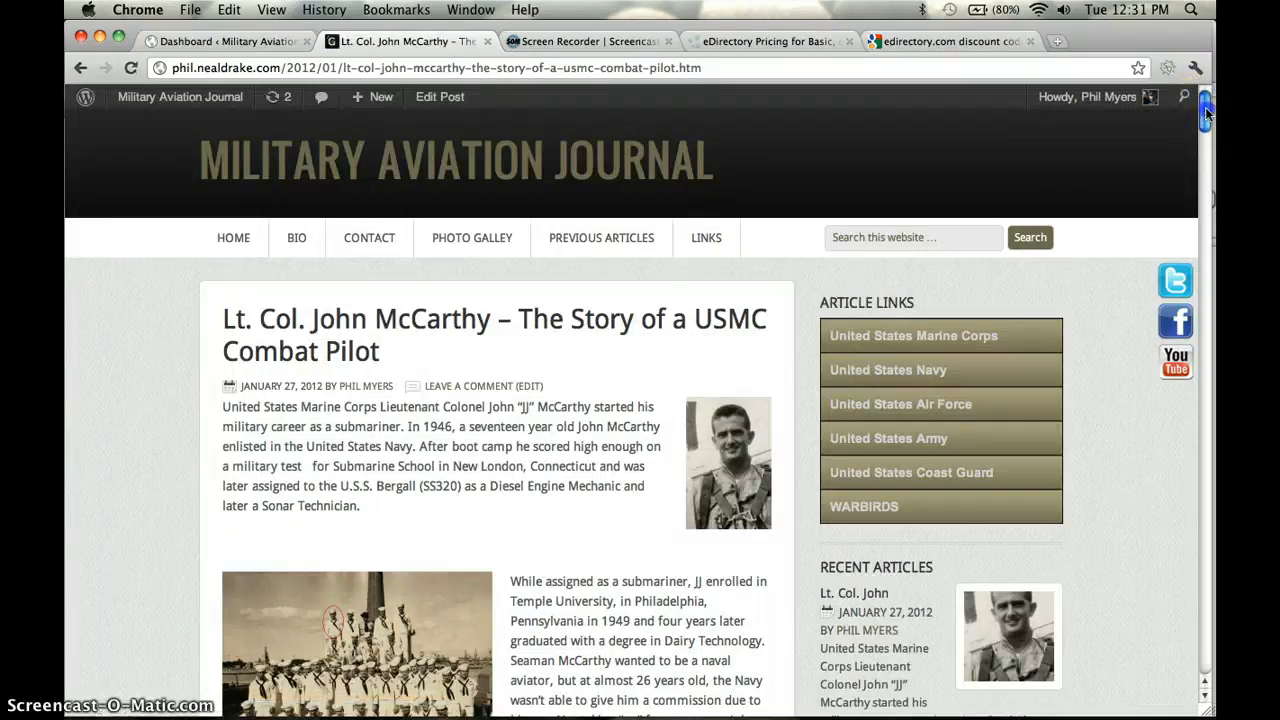
mouse_move(1205, 112)
mouse_down()
mouse_move(1186, 286)
mouse_move(1191, 440)
mouse_move(1196, 100)
mouse_up()
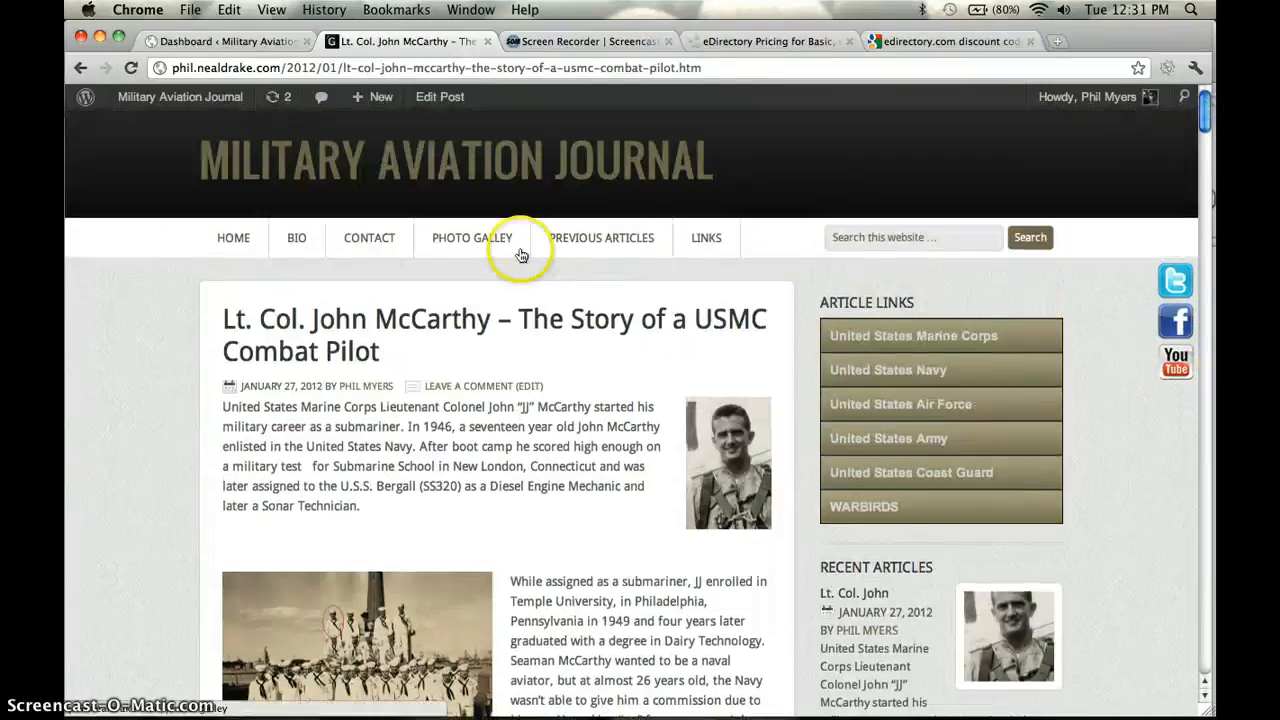
Step: Return to the site's administration and create a new post titled "Test Post"
click(240, 44)
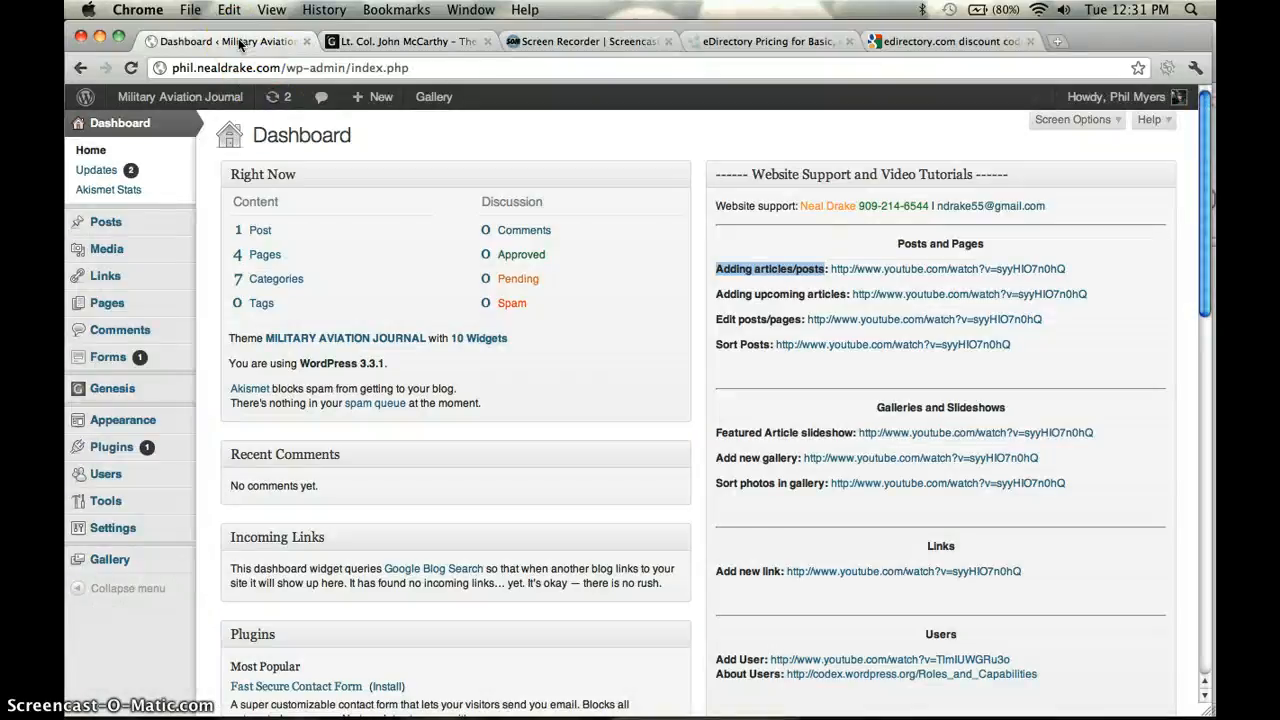
mouse_move(108, 224)
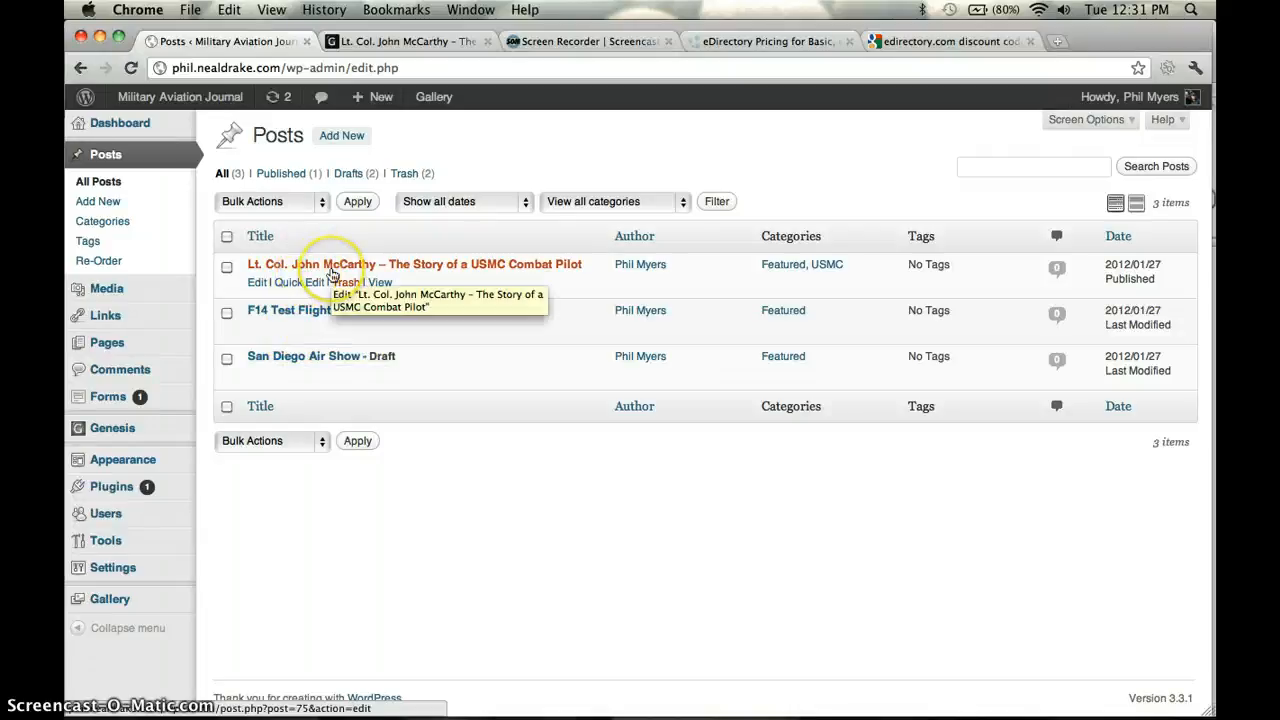
click(336, 143)
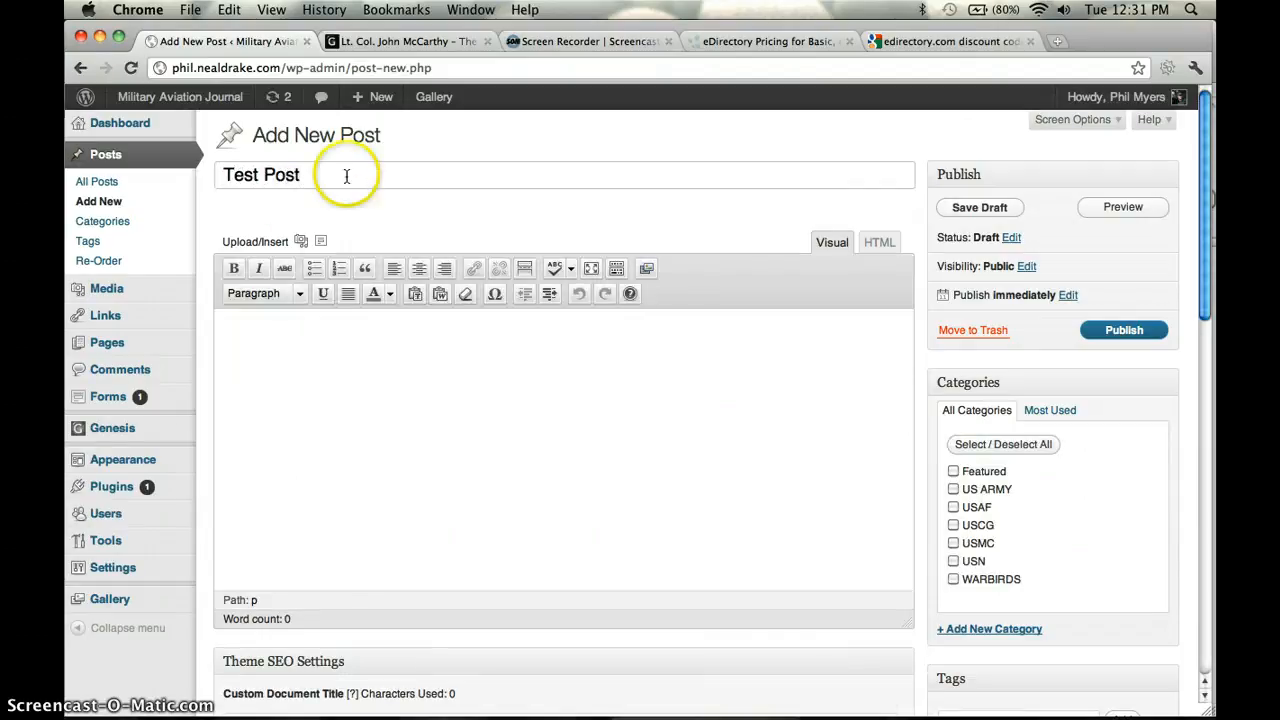
click(312, 458)
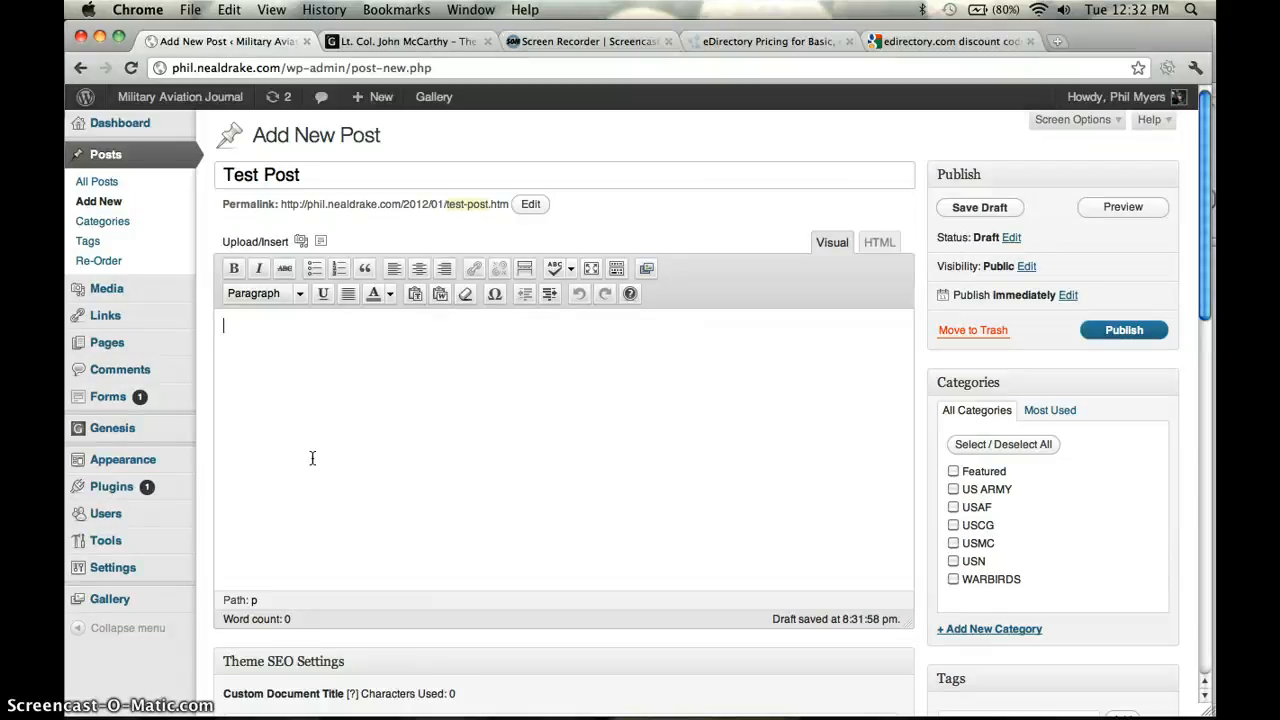
Step: Copy the published article's text from "The Skyraider's primary mission" through the paragraph ending "(a two seat trainer version of the F-9F Cougar)"
click(366, 429)
click(395, 41)
drag(1206, 112, 1206, 165)
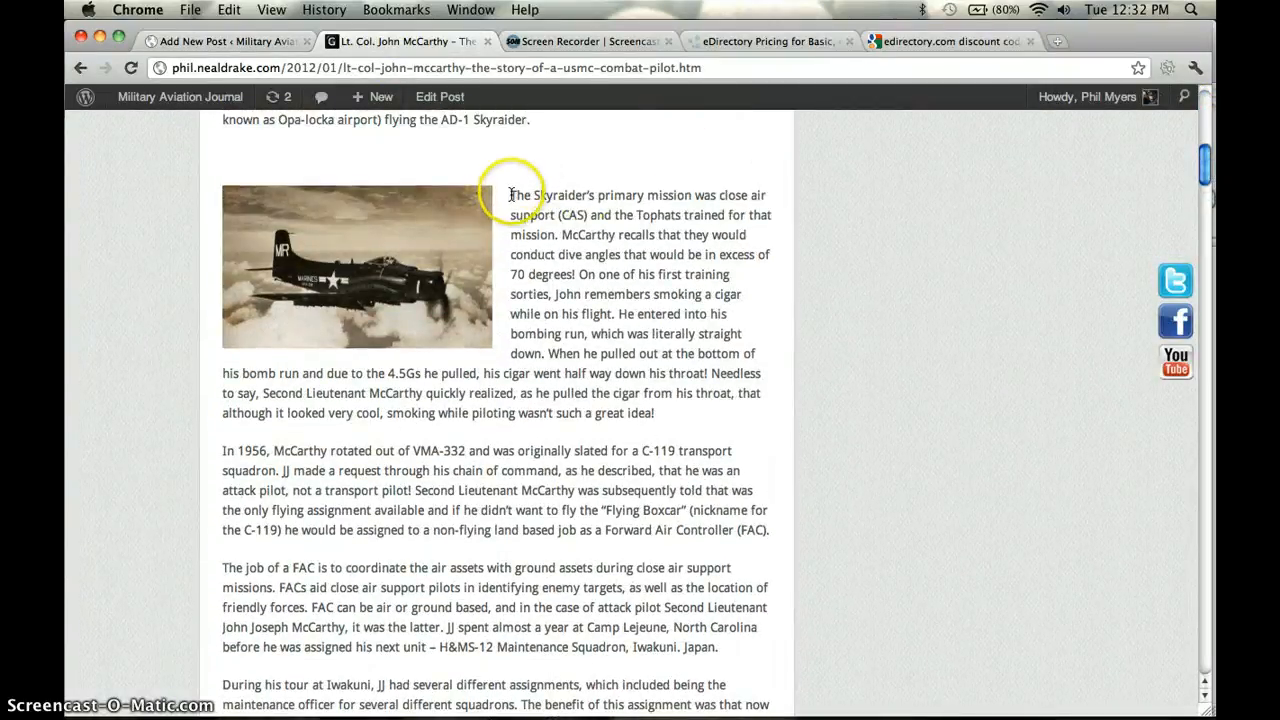
drag(512, 195, 641, 681)
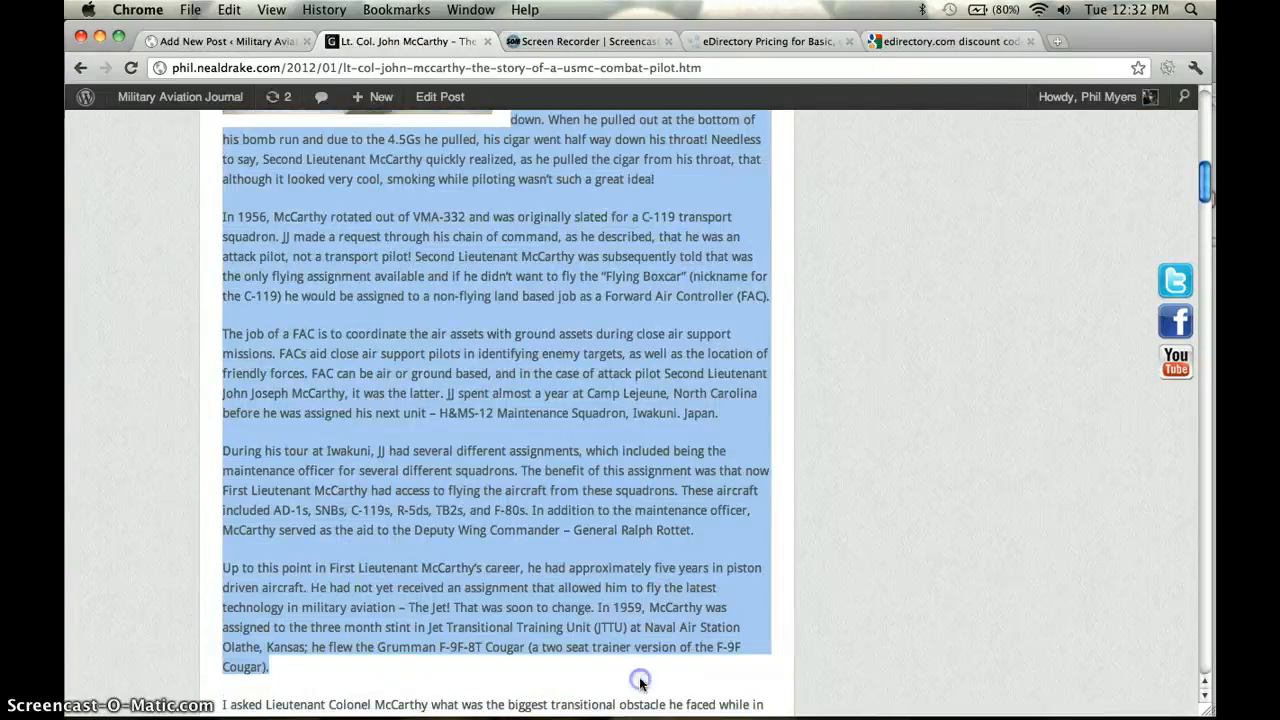
Step: Paste the copied paragraphs into the body of Test Post, keeping the editor's second row of formatting tools shown
click(240, 41)
click(502, 433)
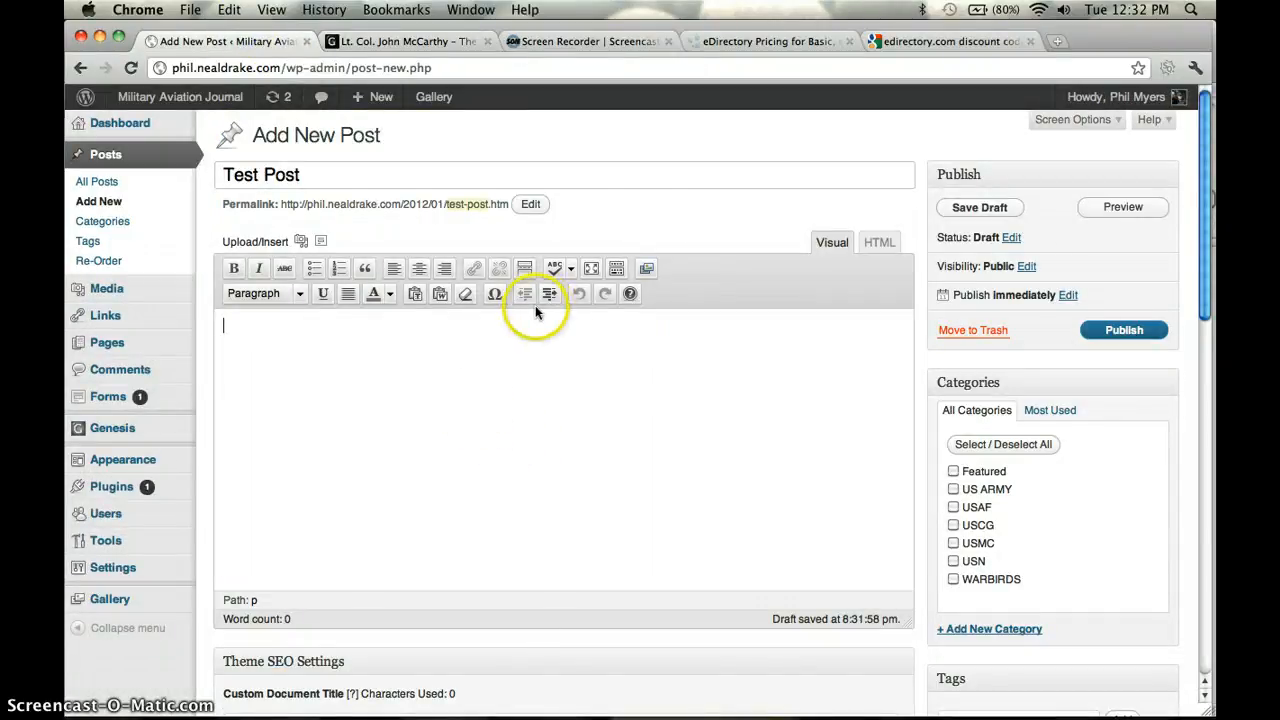
click(618, 269)
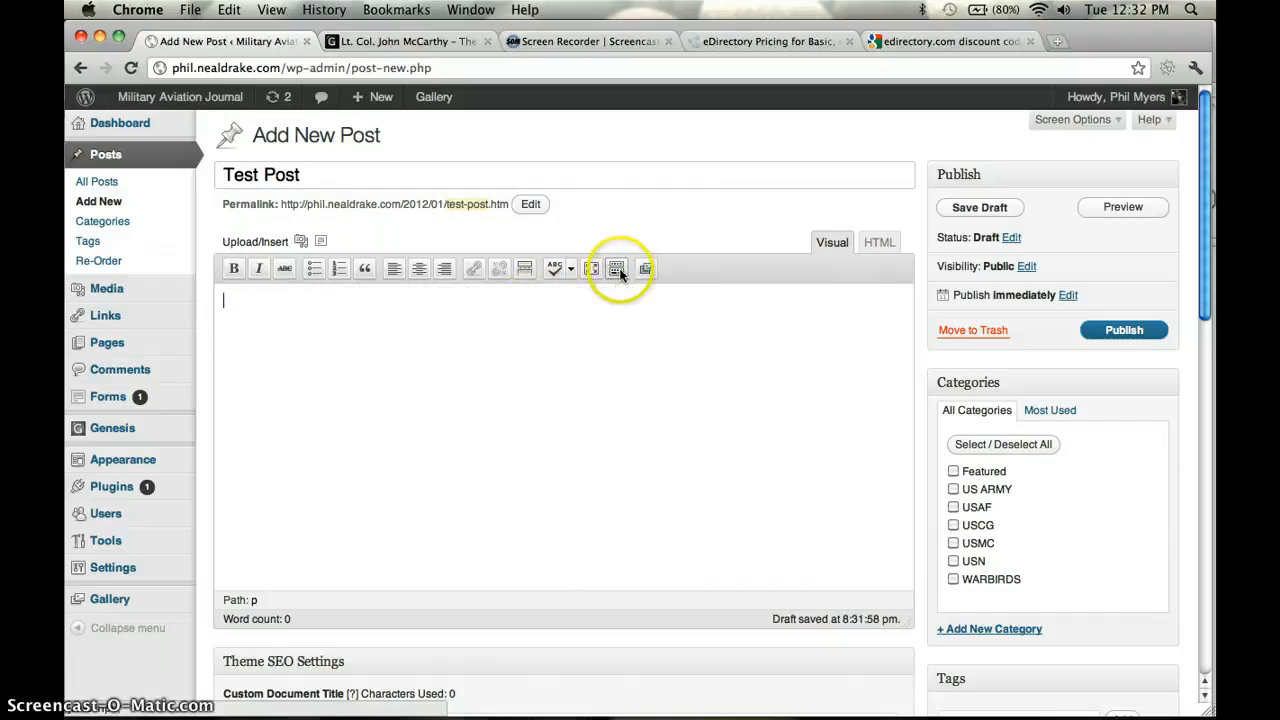
click(619, 268)
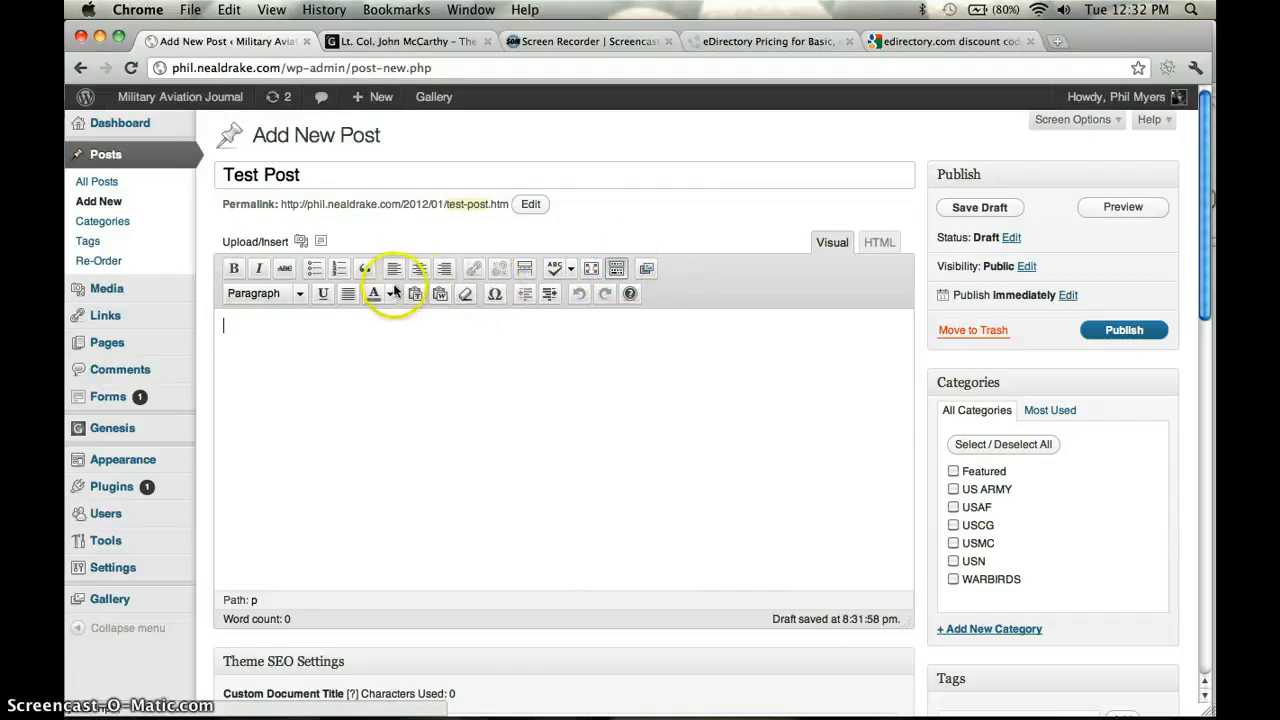
click(336, 344)
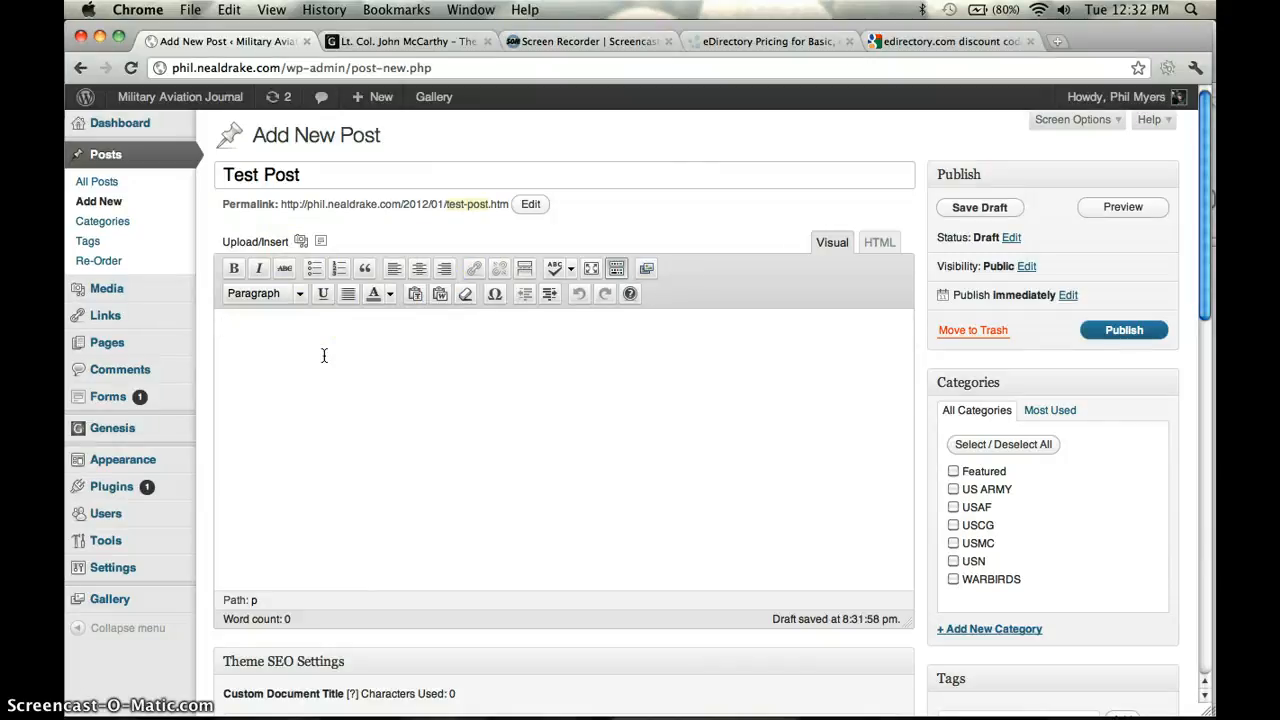
key(super+v)
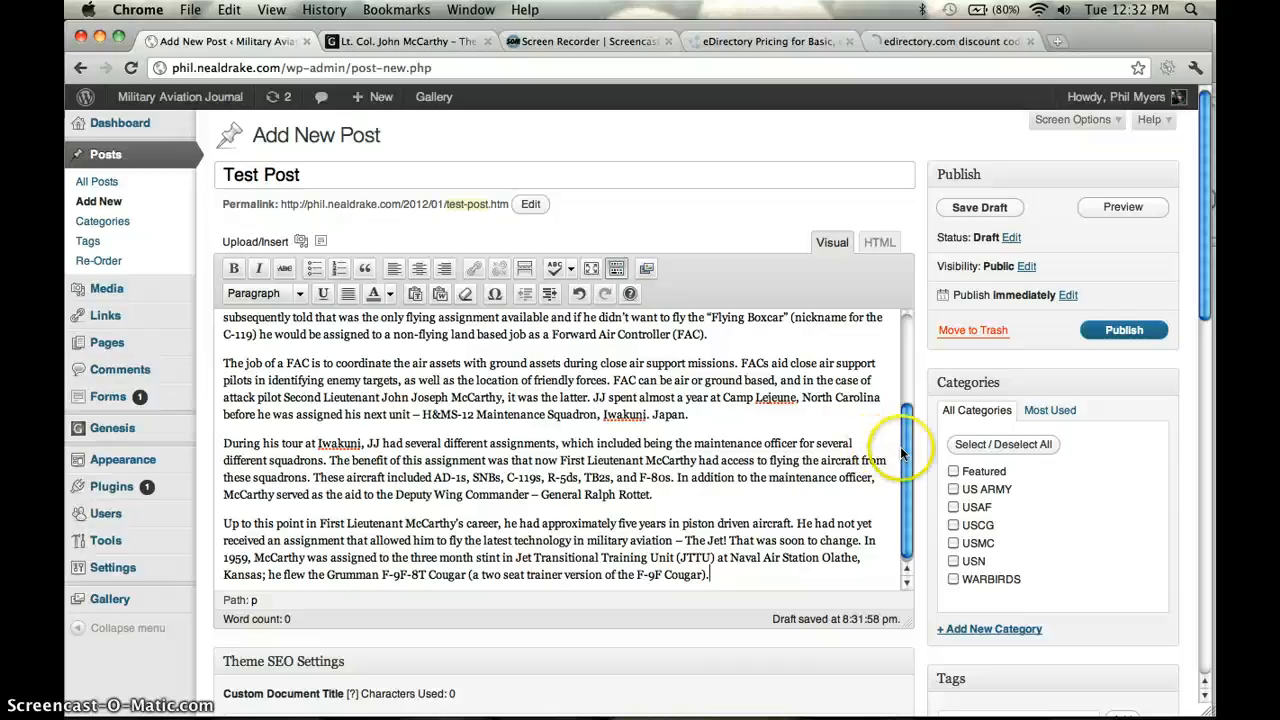
Step: Place the insertion point before the first paragraph of the post body
drag(906, 457, 914, 311)
click(487, 447)
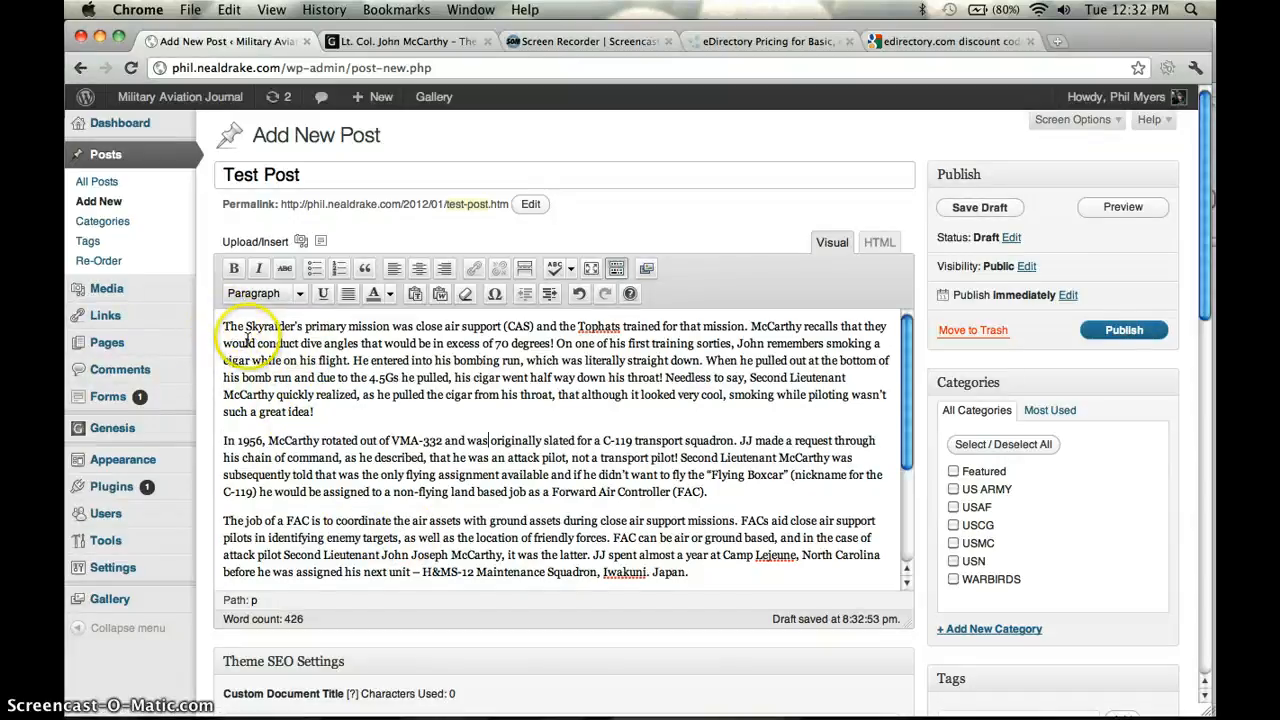
click(223, 325)
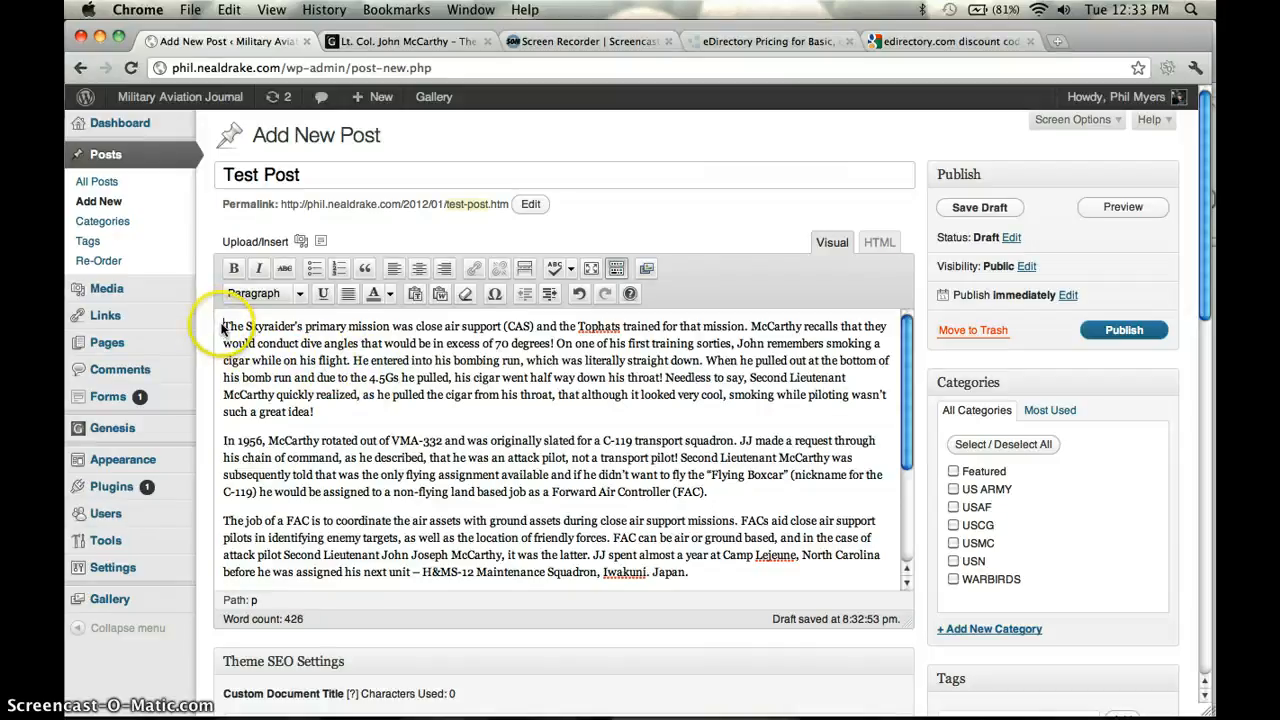
Step: Review the media sources available for the post and load the featured pilot's image gallery from NextGEN Gallery
click(302, 244)
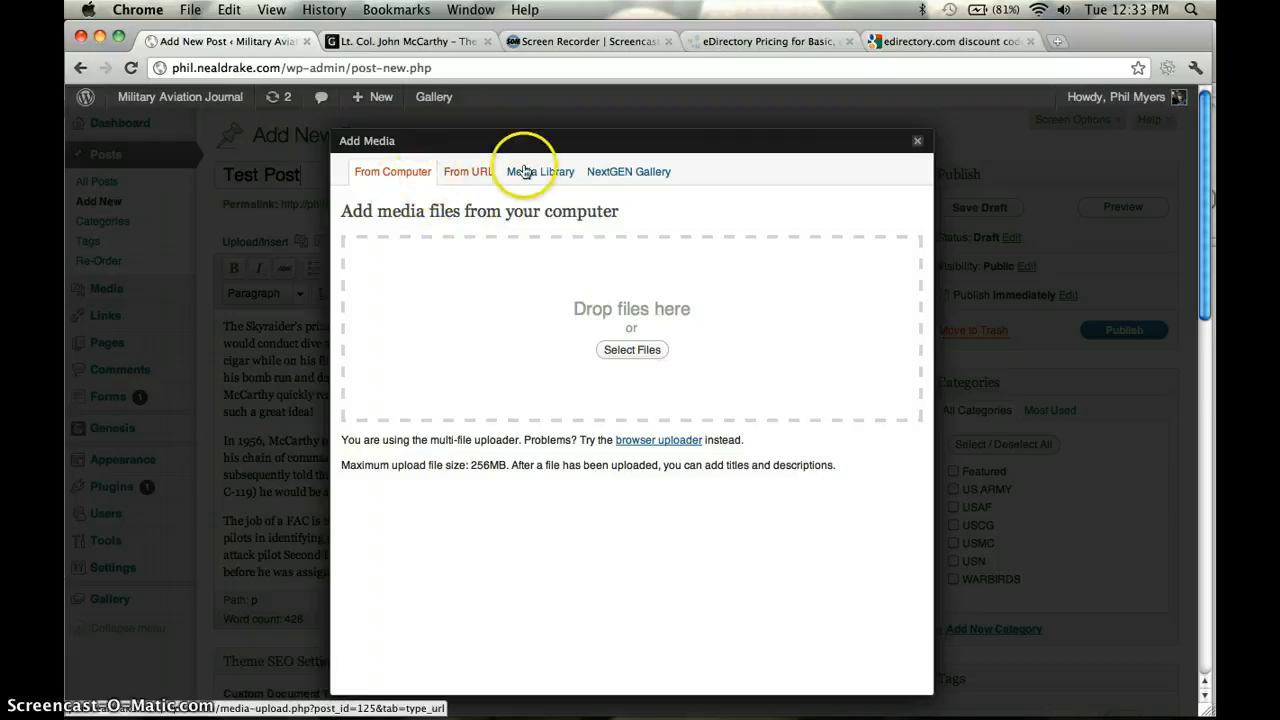
click(479, 175)
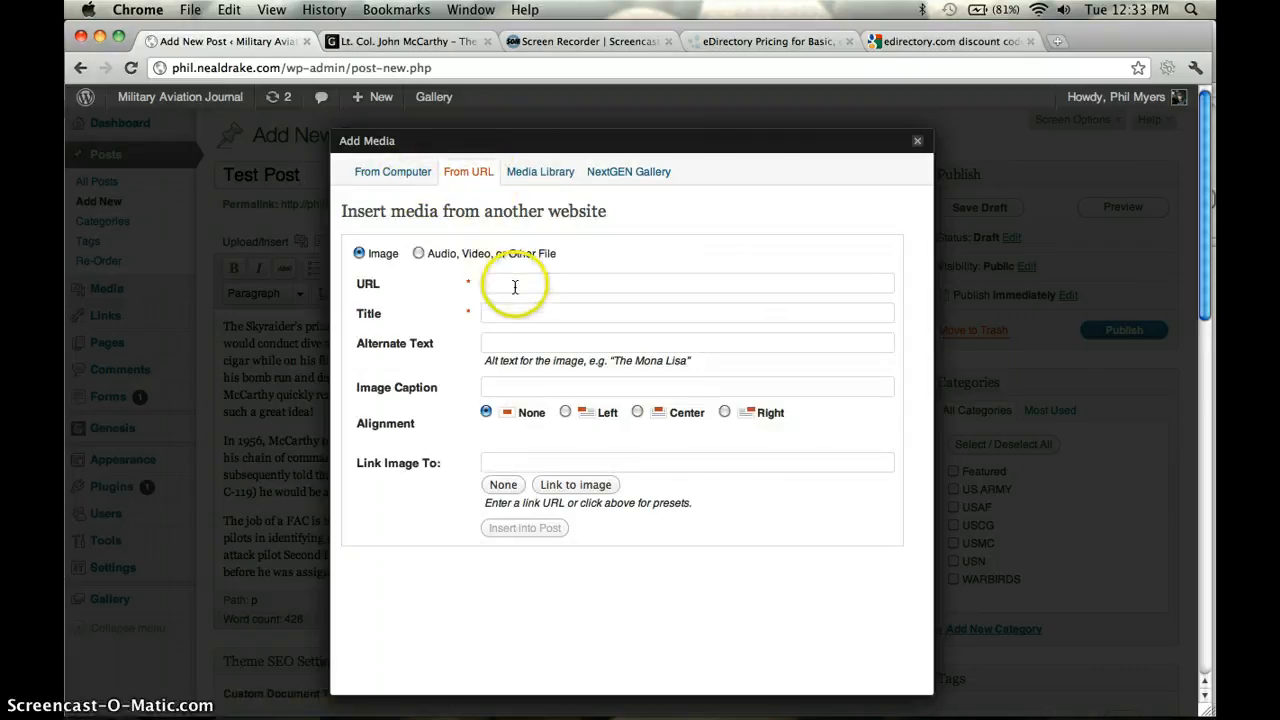
click(540, 173)
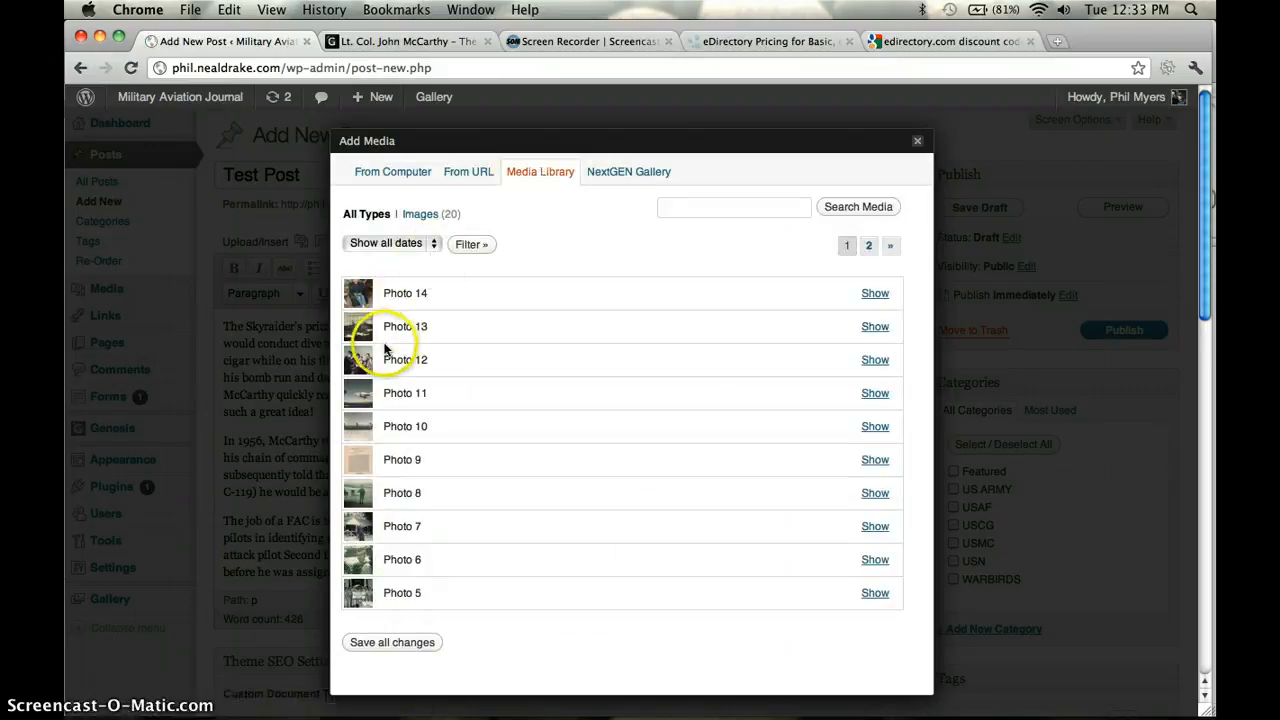
click(640, 175)
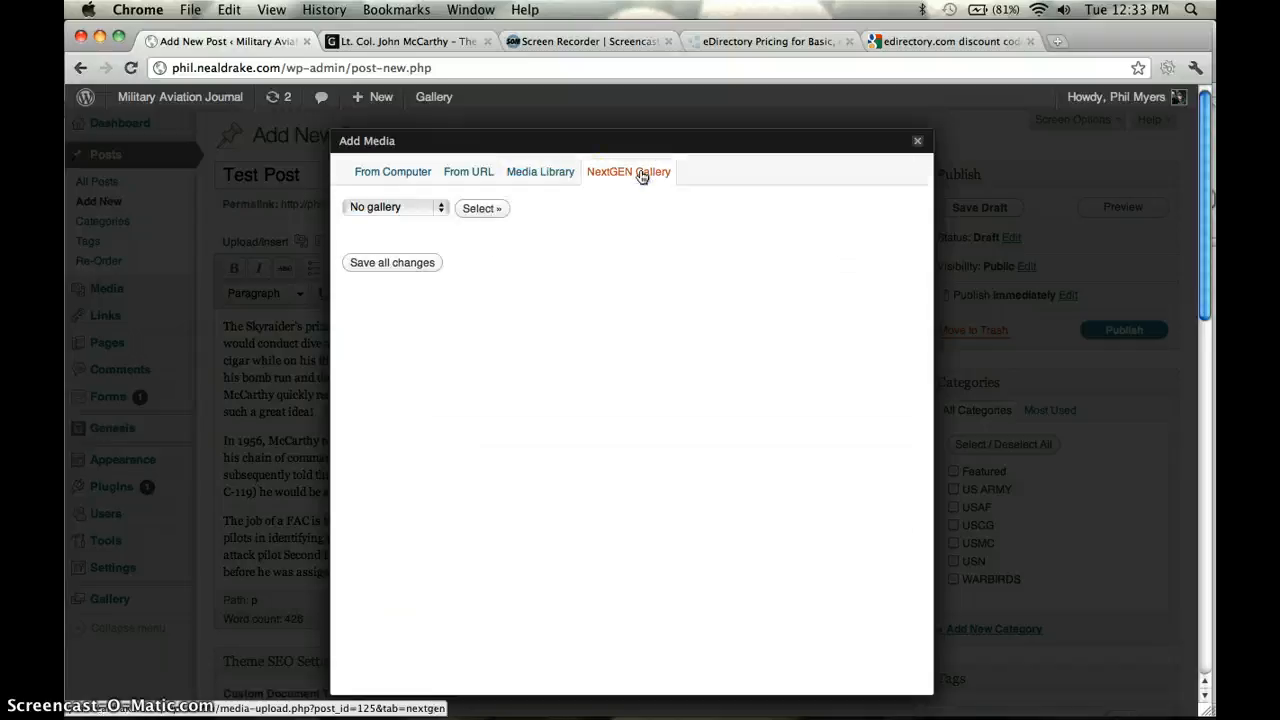
click(441, 208)
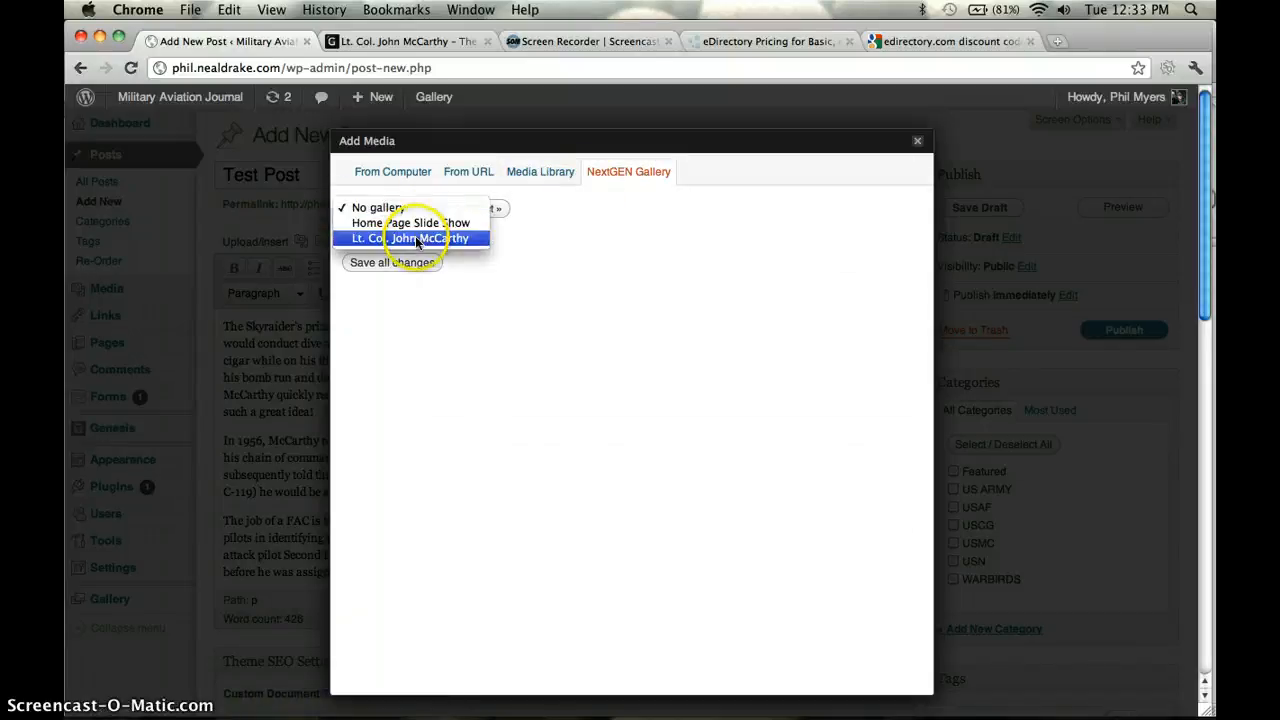
click(415, 238)
click(479, 209)
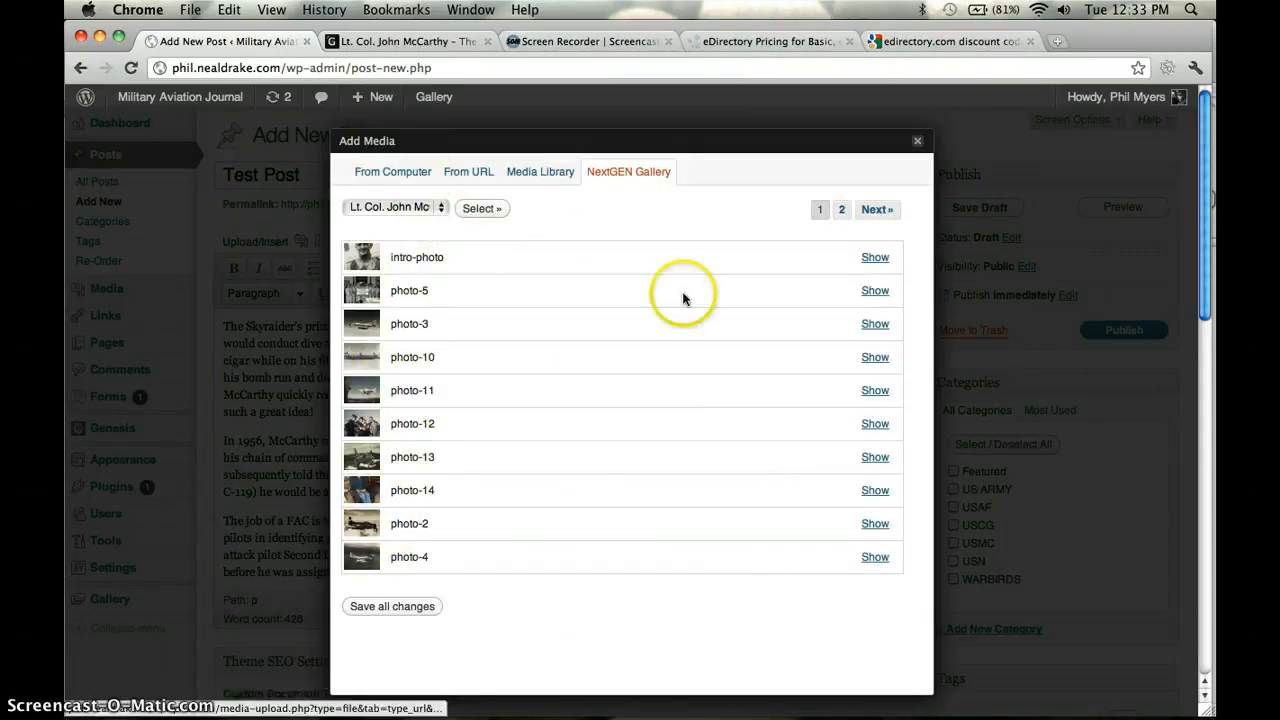
Step: Insert the intro-photo image into the post with left alignment at full size
click(875, 258)
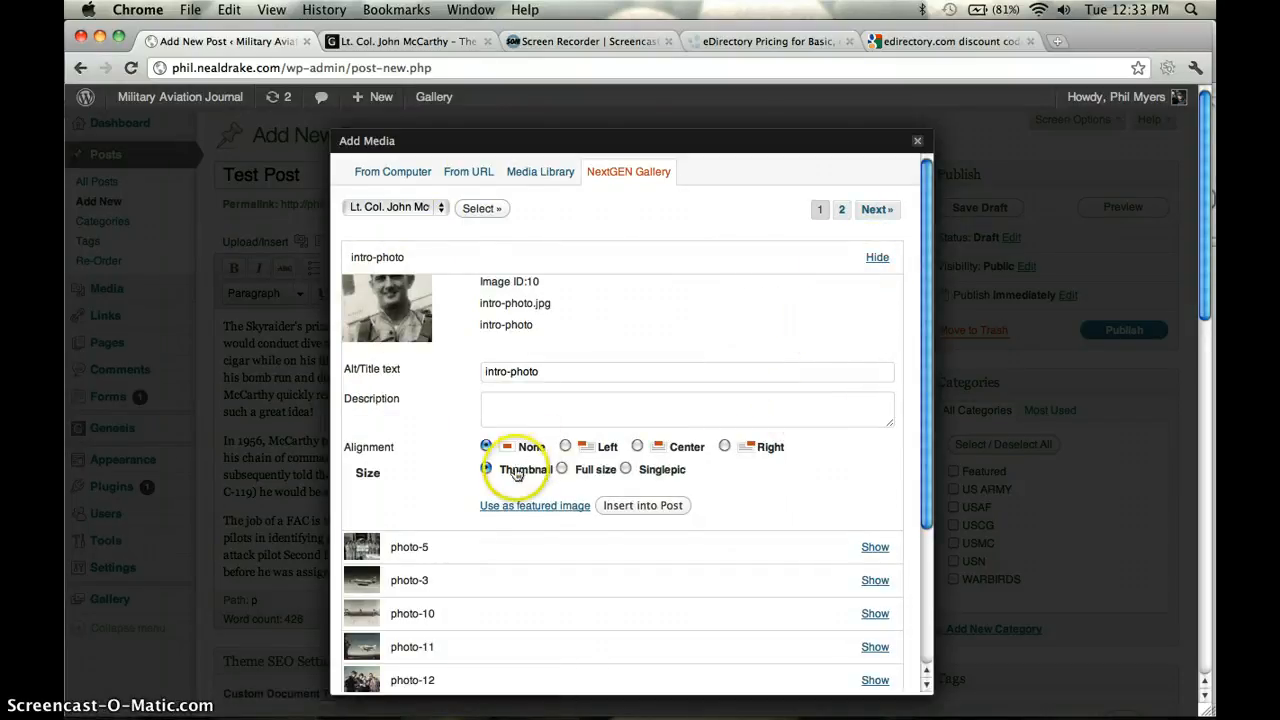
click(566, 447)
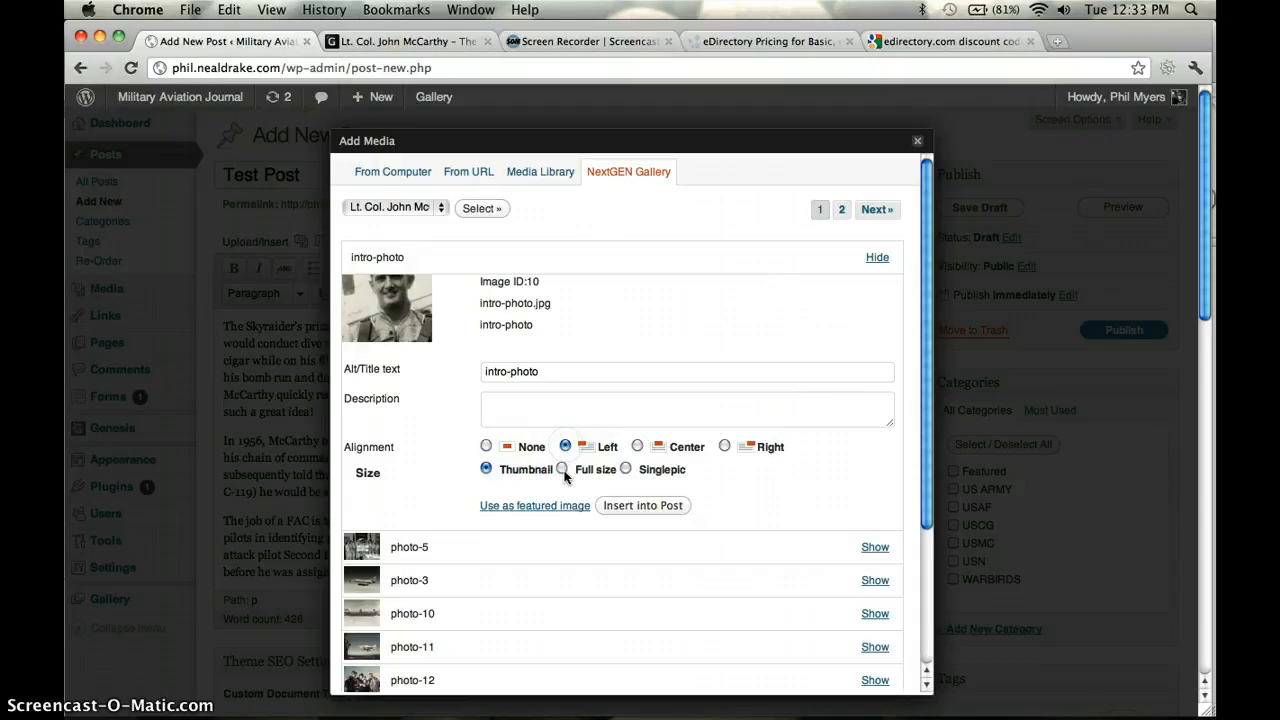
click(561, 469)
click(620, 507)
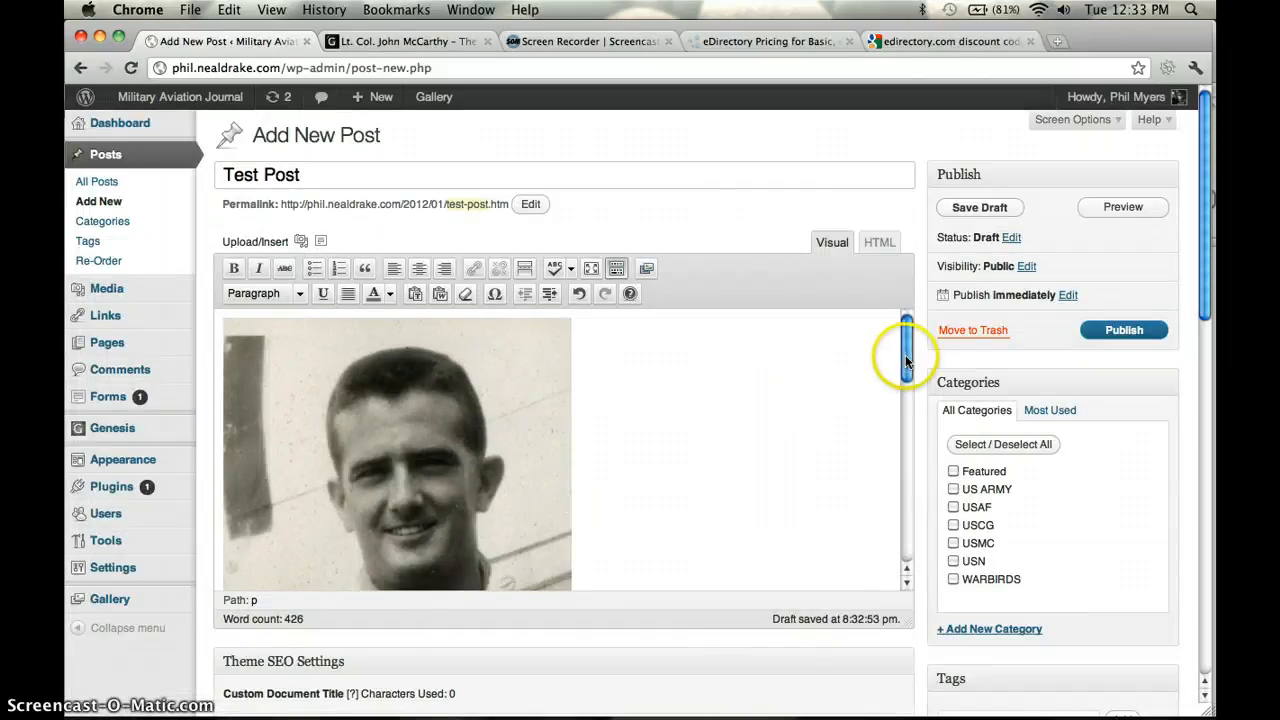
Step: Resize the inserted intro photo to 60% and set its alignment to Left so the text wraps around it
mouse_move(907, 352)
mouse_down()
mouse_move(893, 481)
mouse_move(906, 477)
mouse_move(906, 333)
mouse_up()
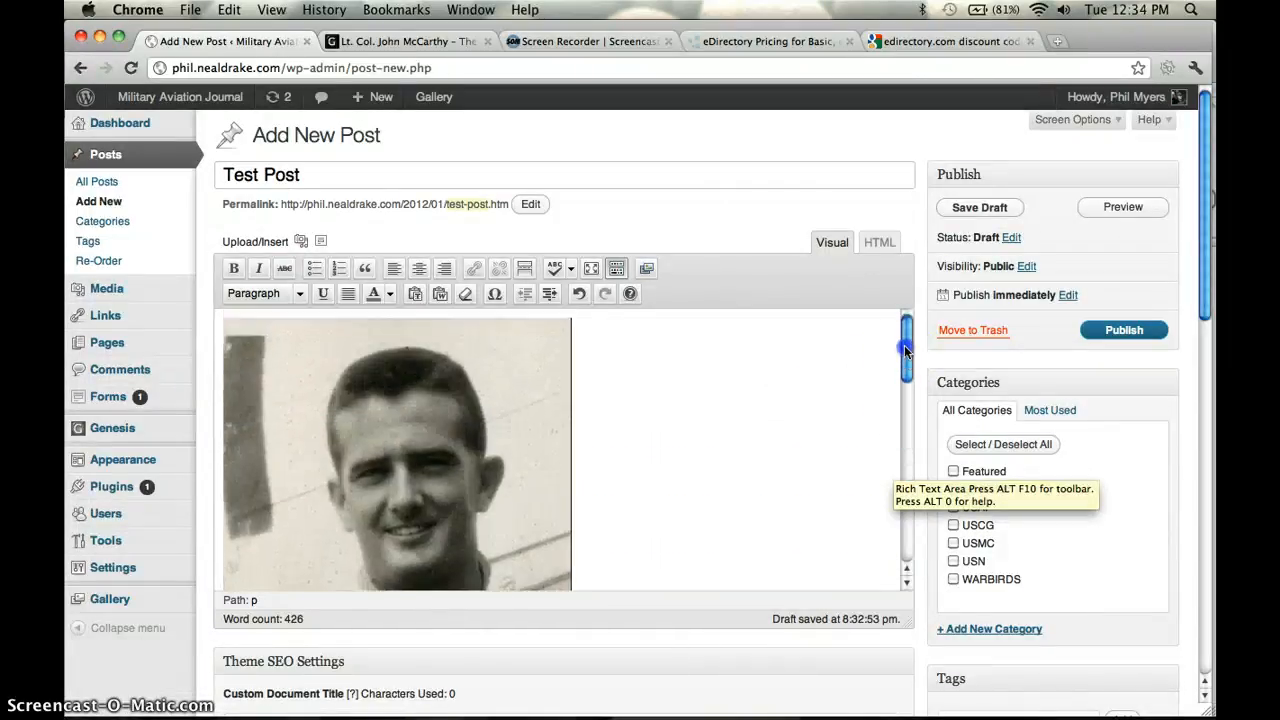
click(377, 554)
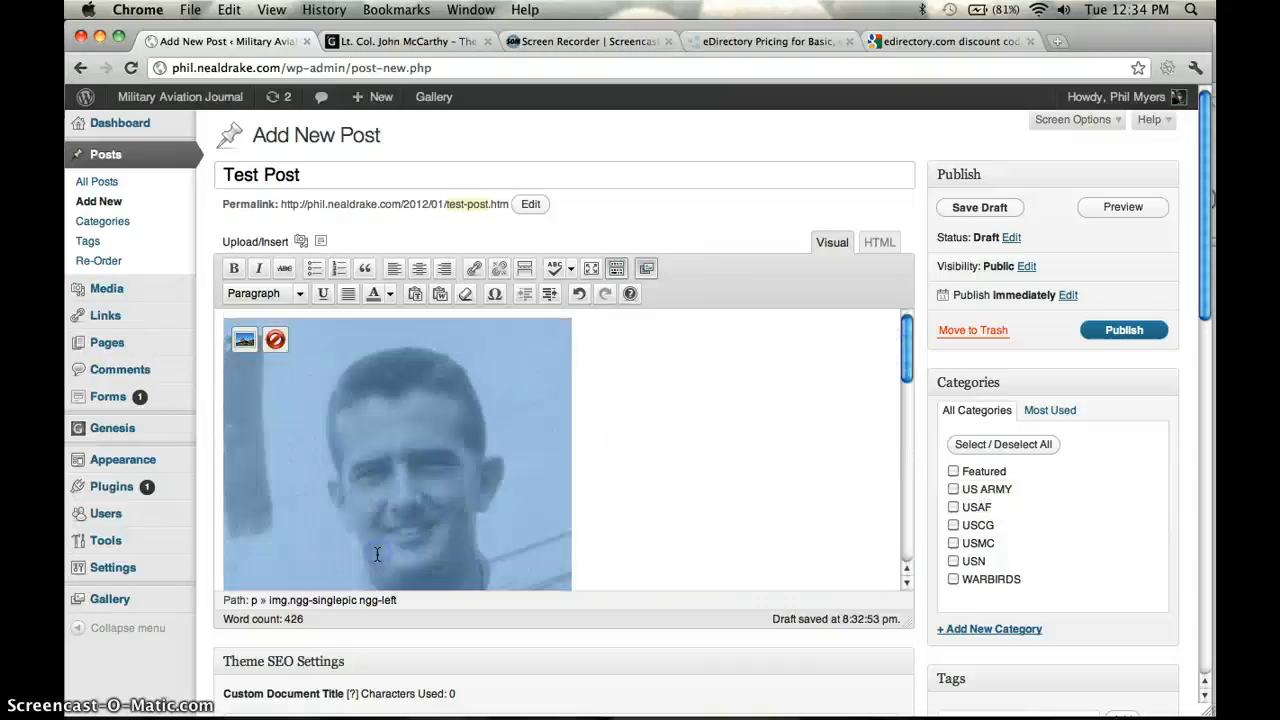
click(246, 342)
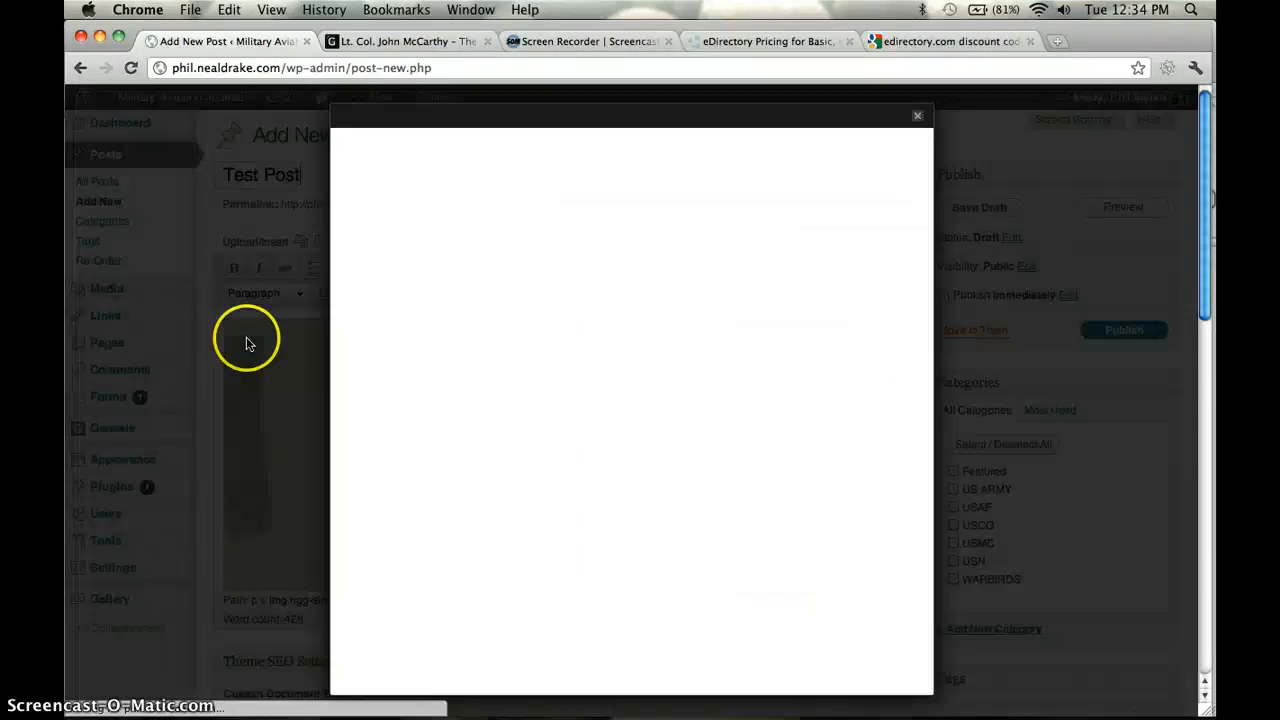
click(436, 292)
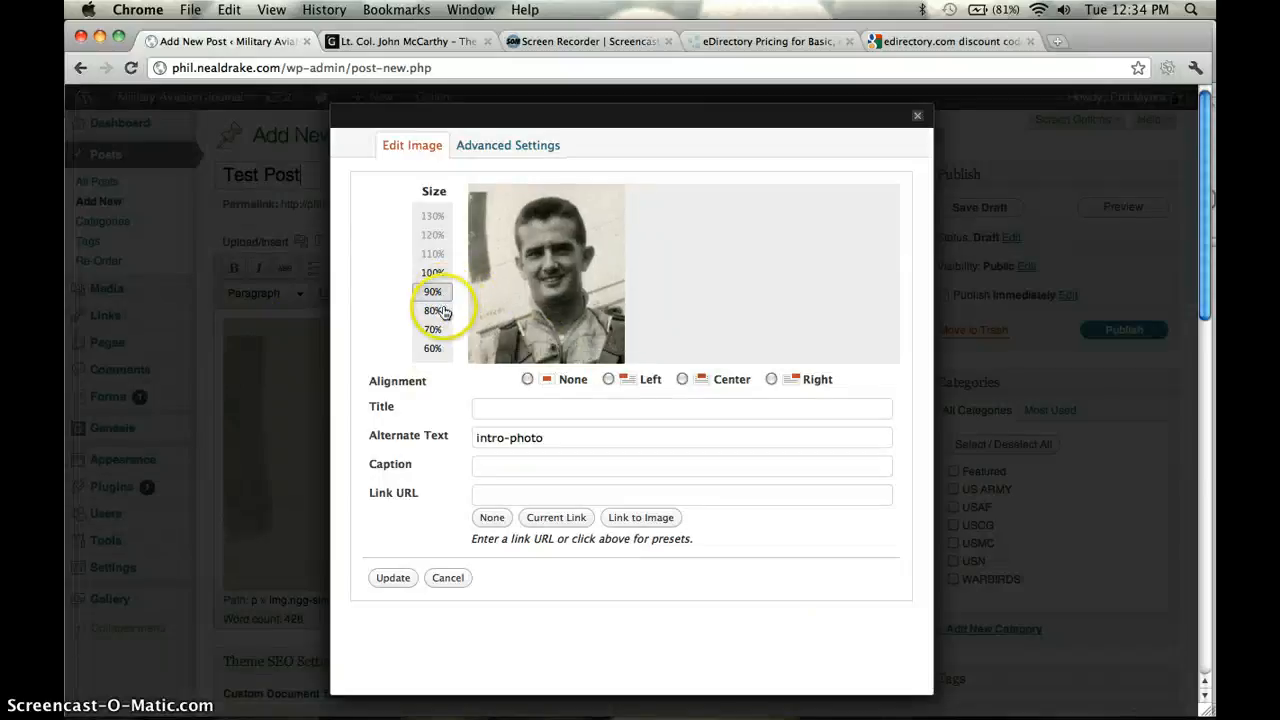
click(433, 348)
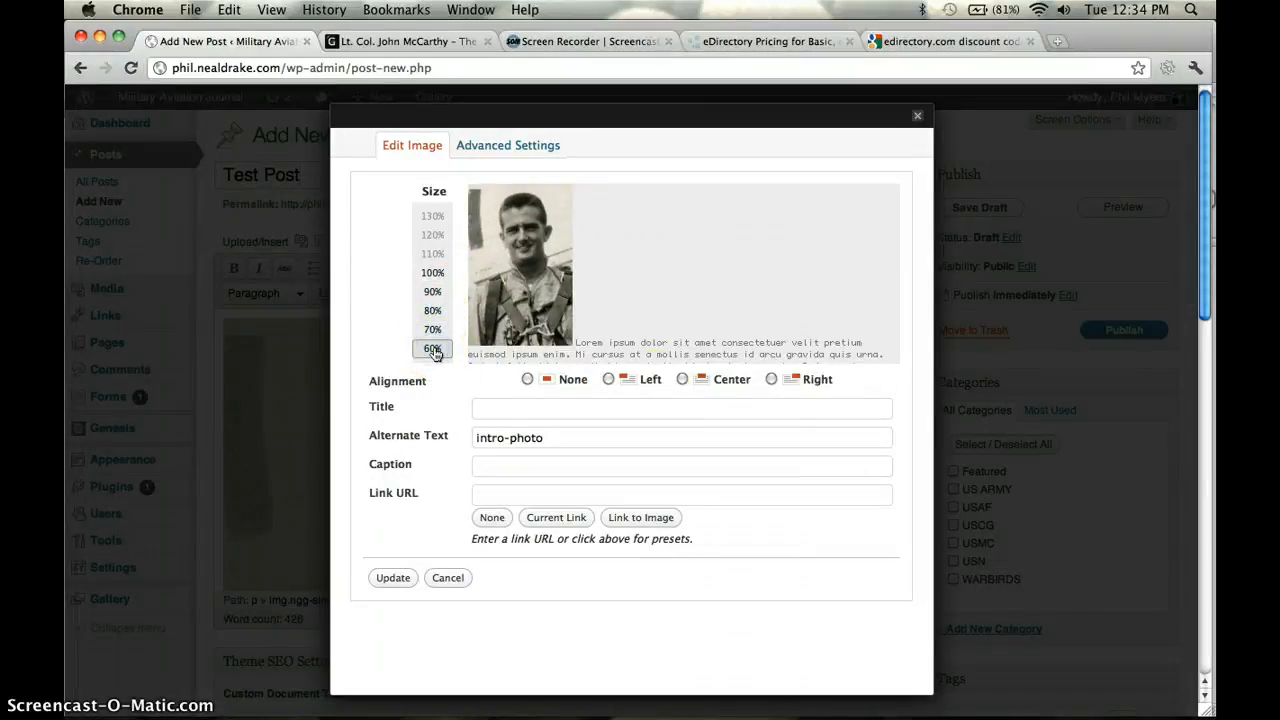
click(642, 389)
click(609, 380)
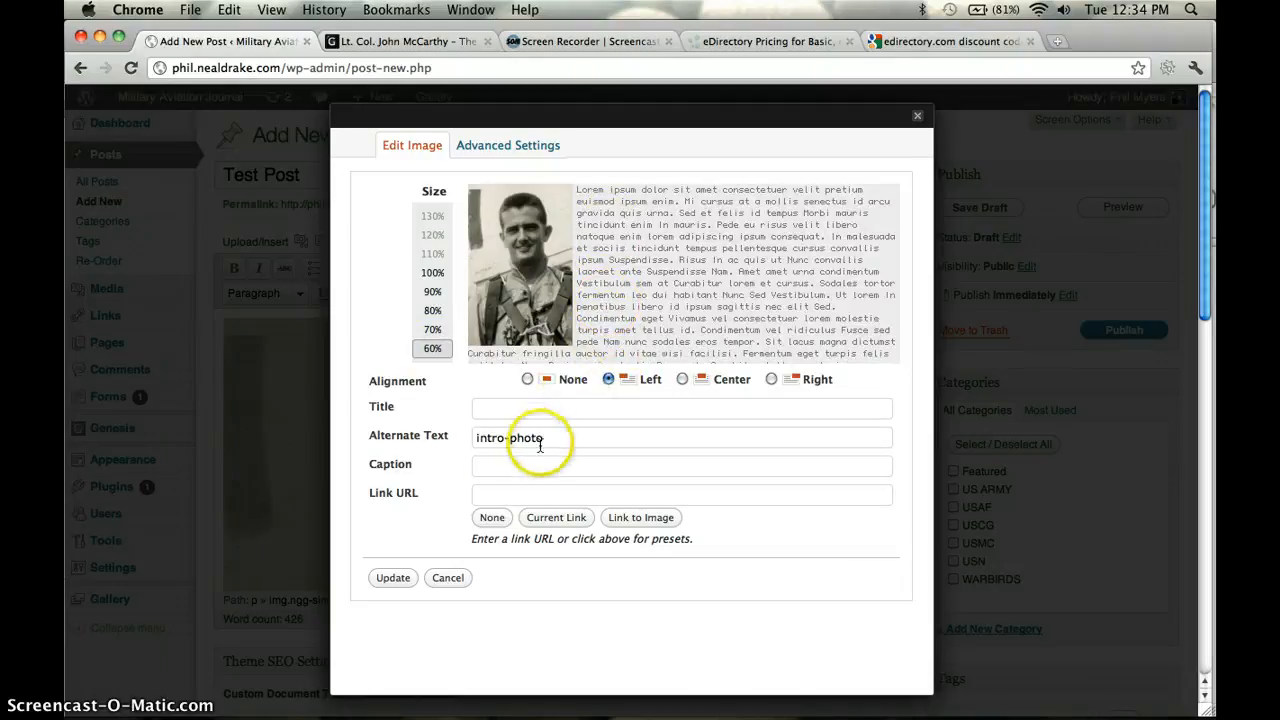
click(394, 580)
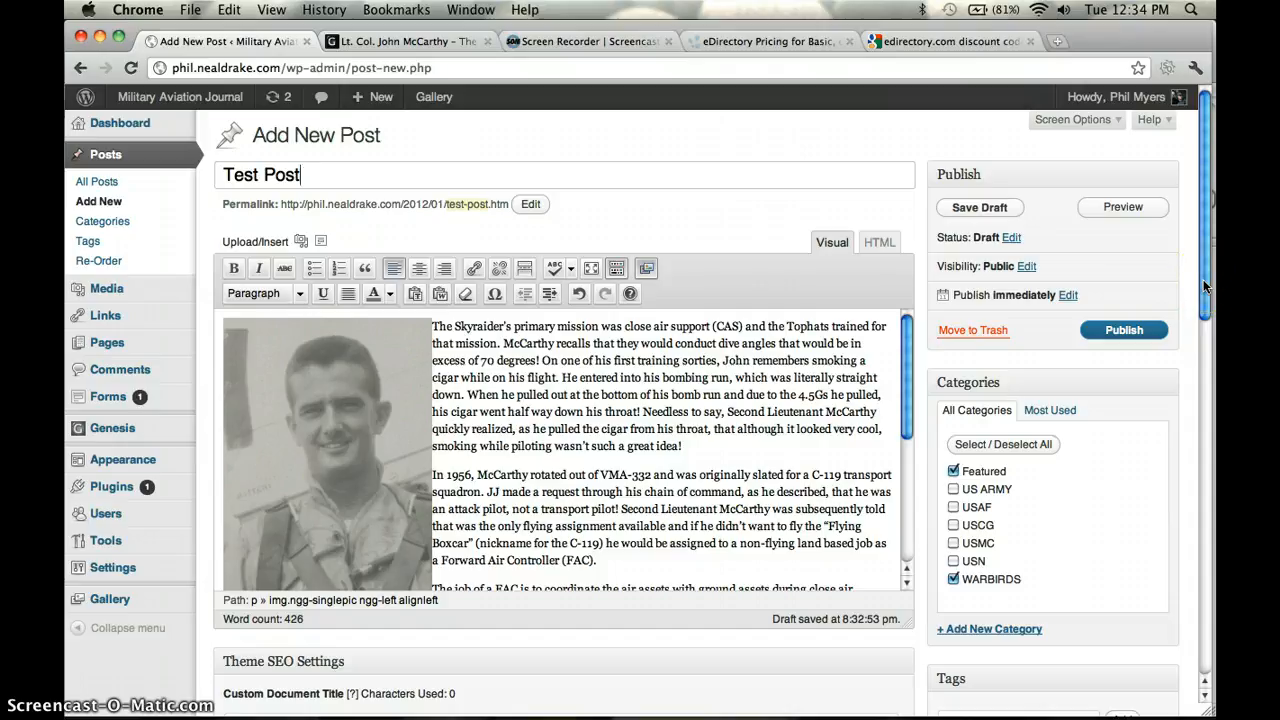
Step: Go back to the published article page and reload it
drag(1204, 285, 1204, 299)
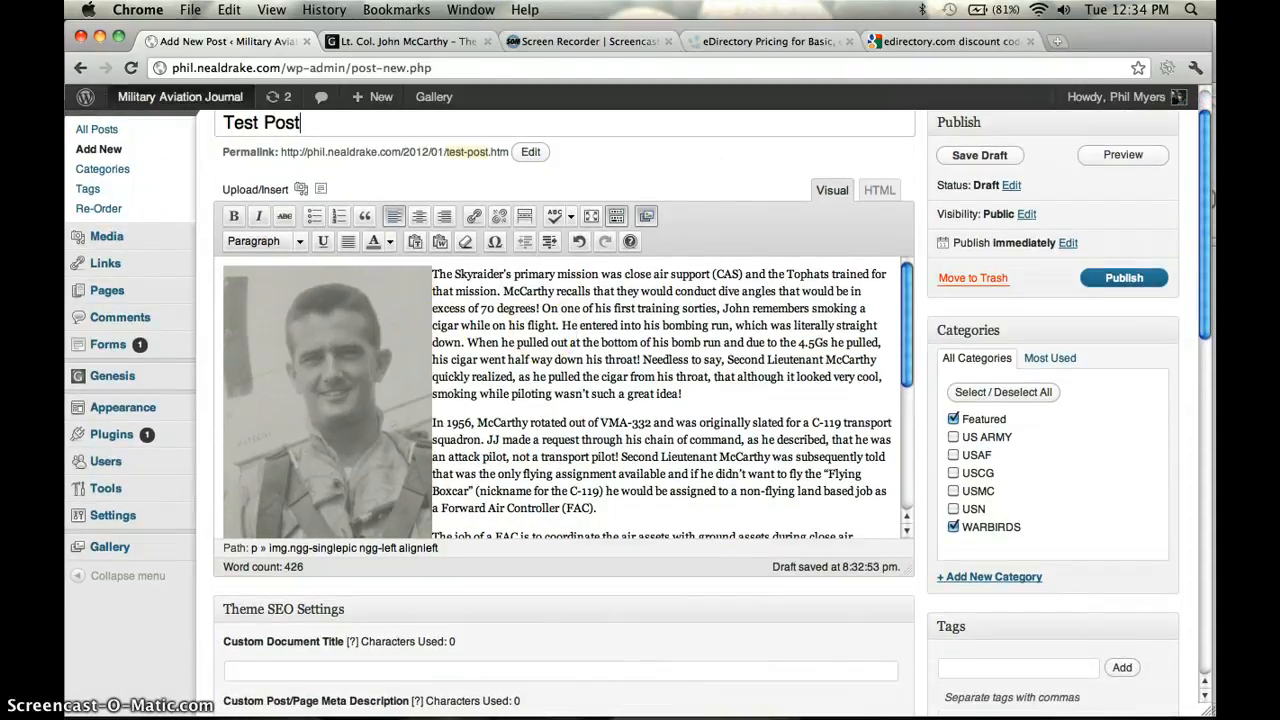
click(372, 45)
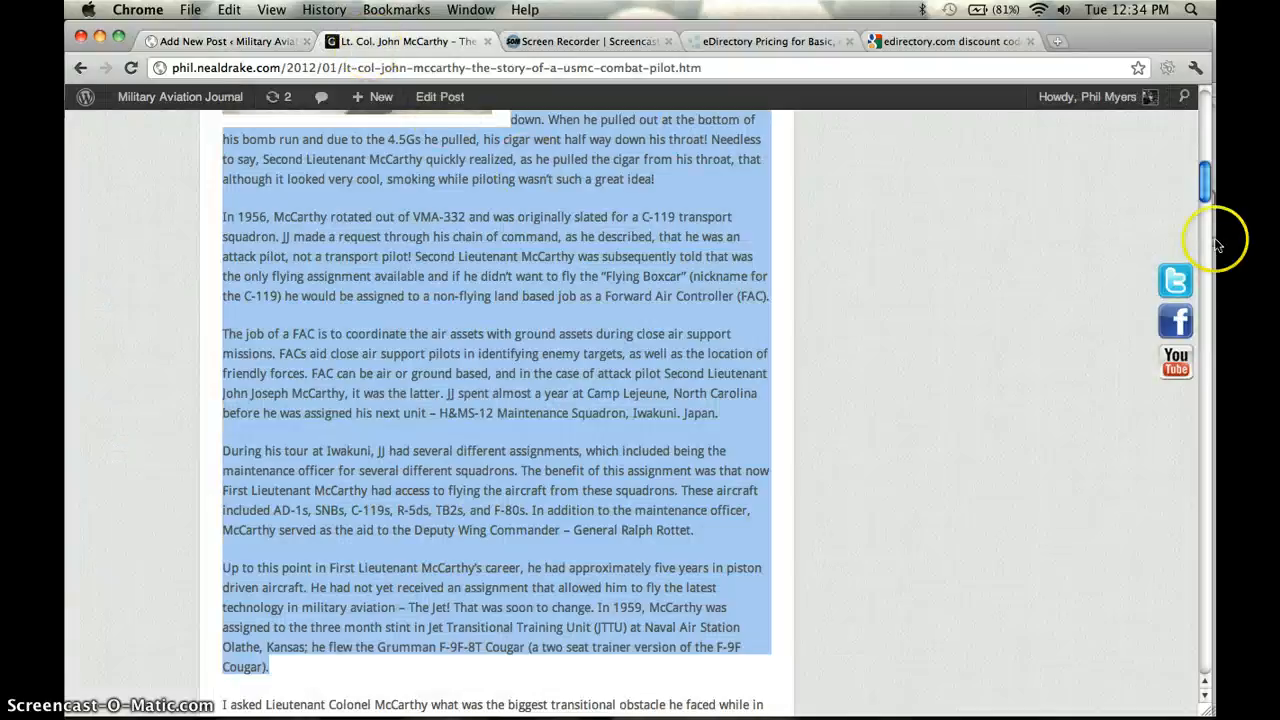
key(super+r)
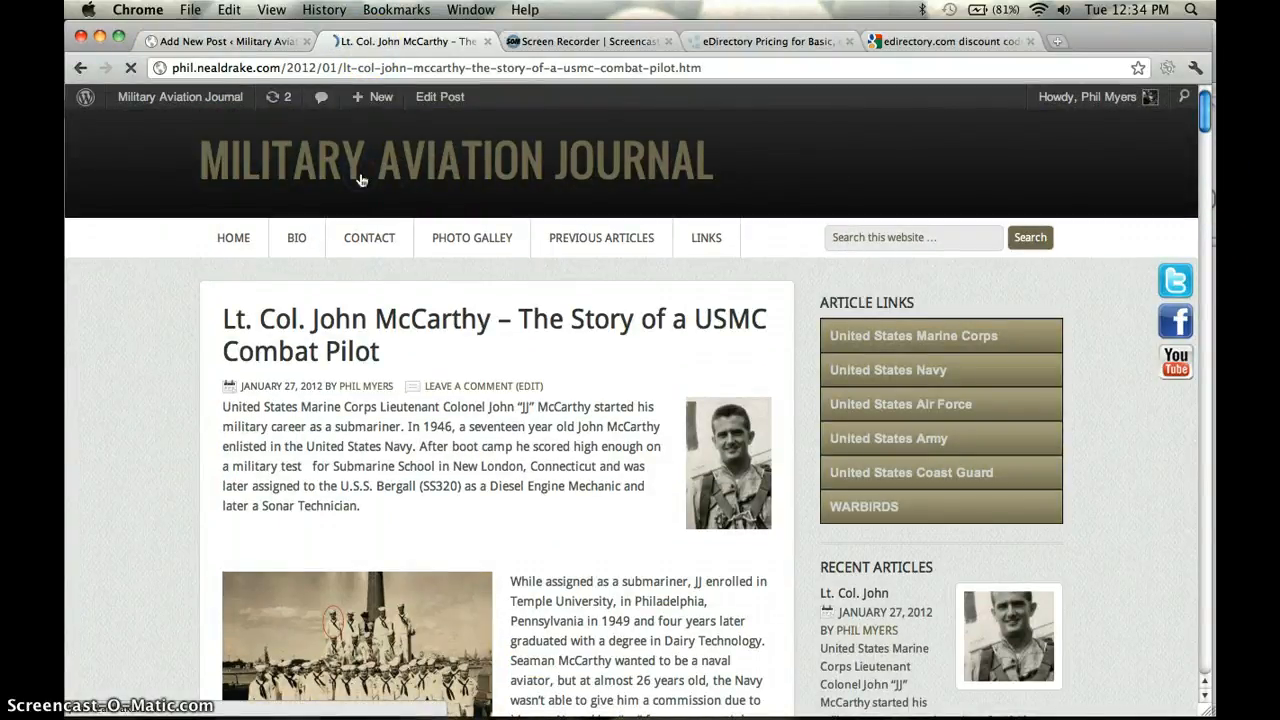
Step: Review the slideshow and article listings on the site's home page, then open the US Marine Corps article archive
click(362, 180)
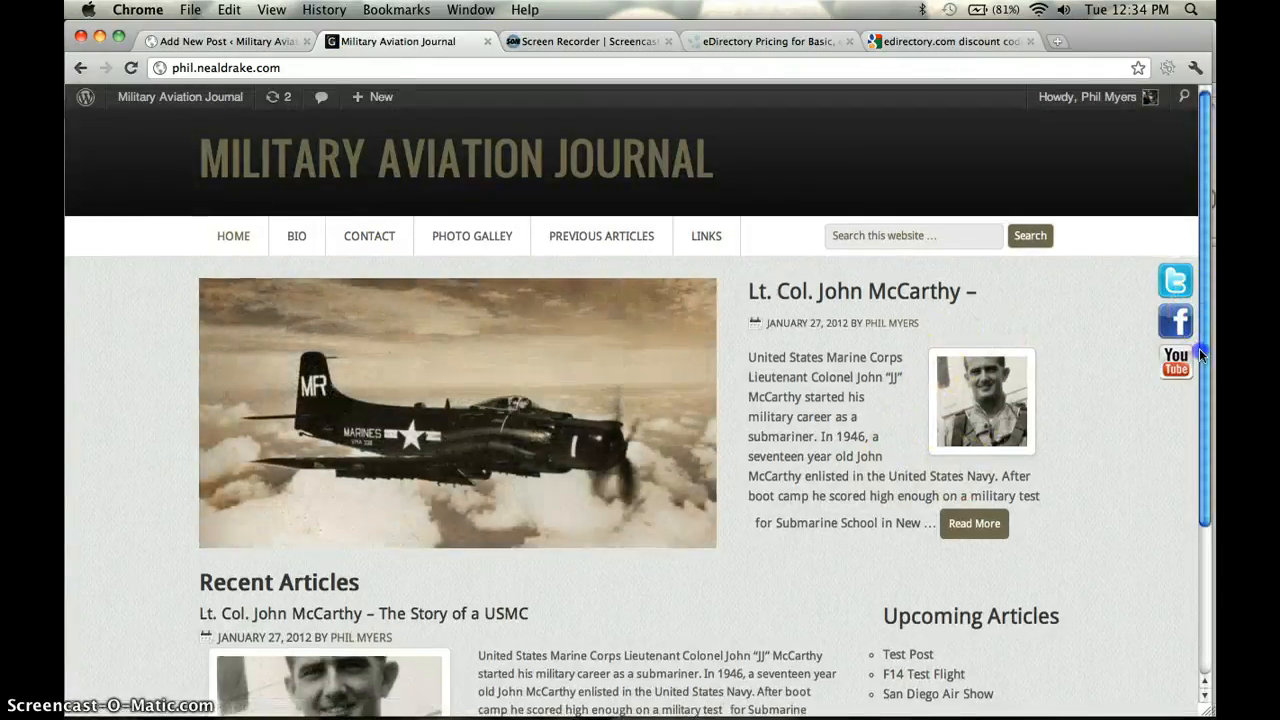
drag(1203, 316, 1205, 461)
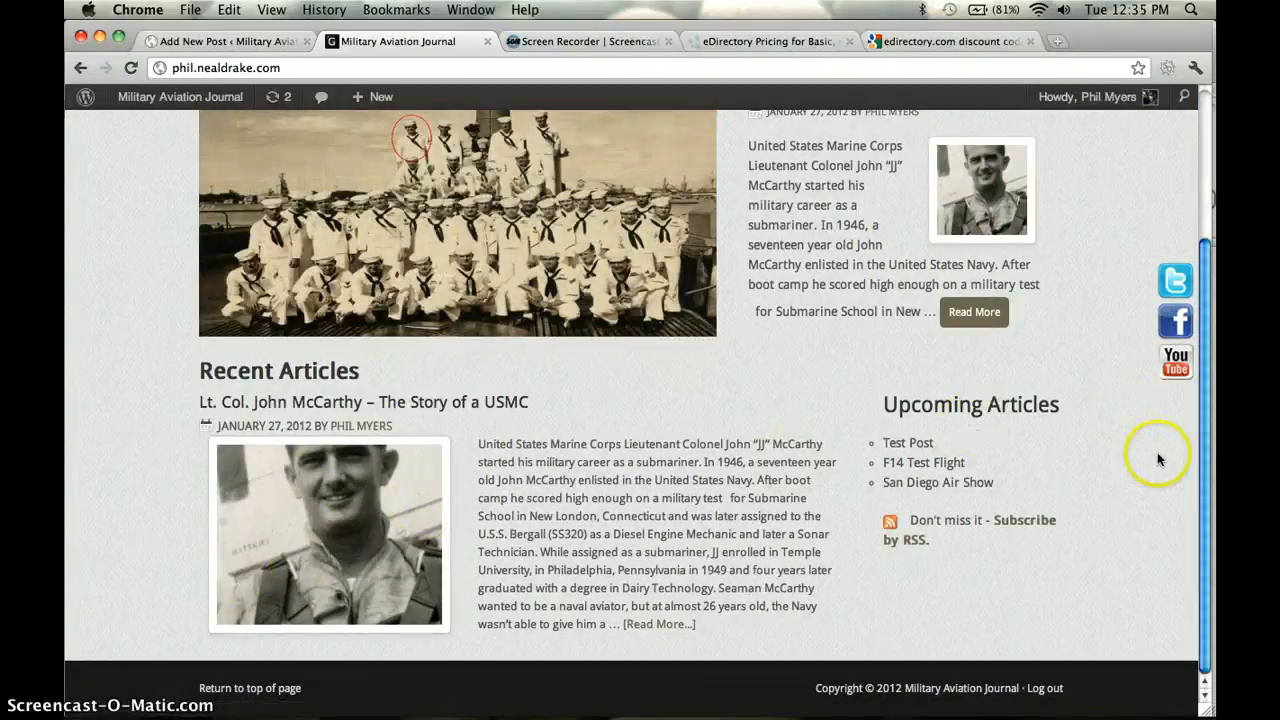
drag(1210, 449, 1213, 271)
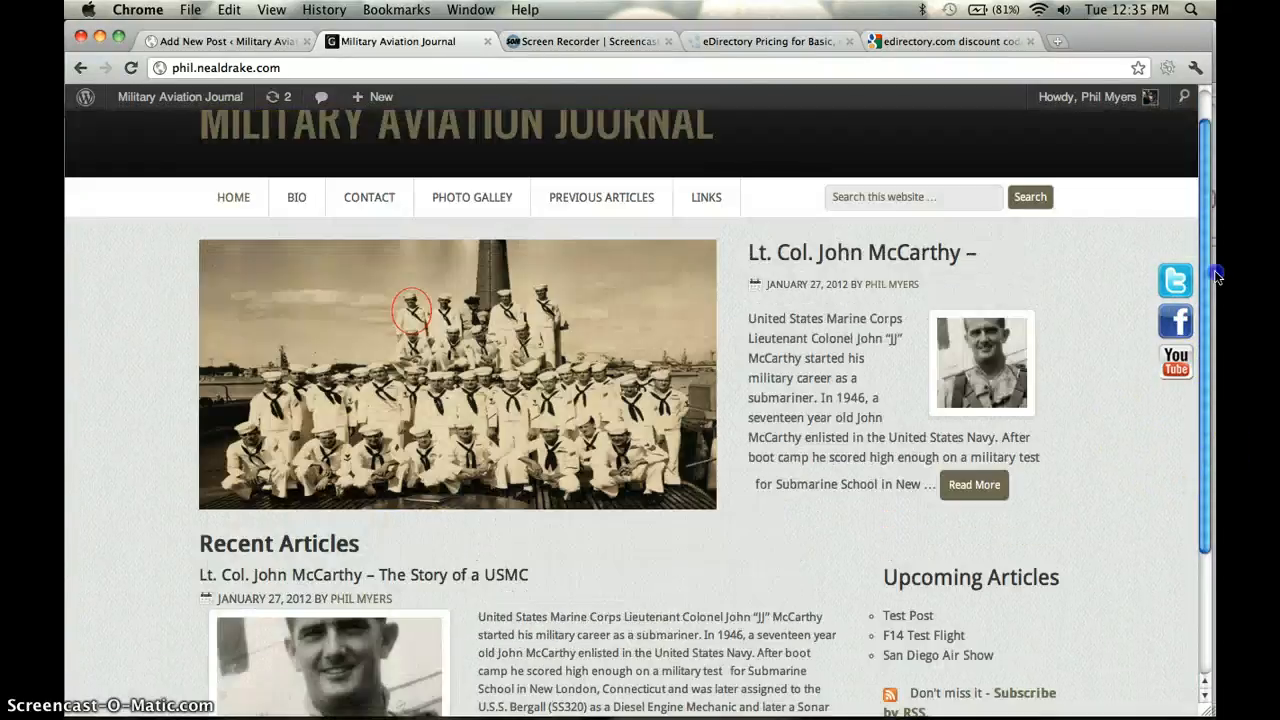
mouse_move(626, 256)
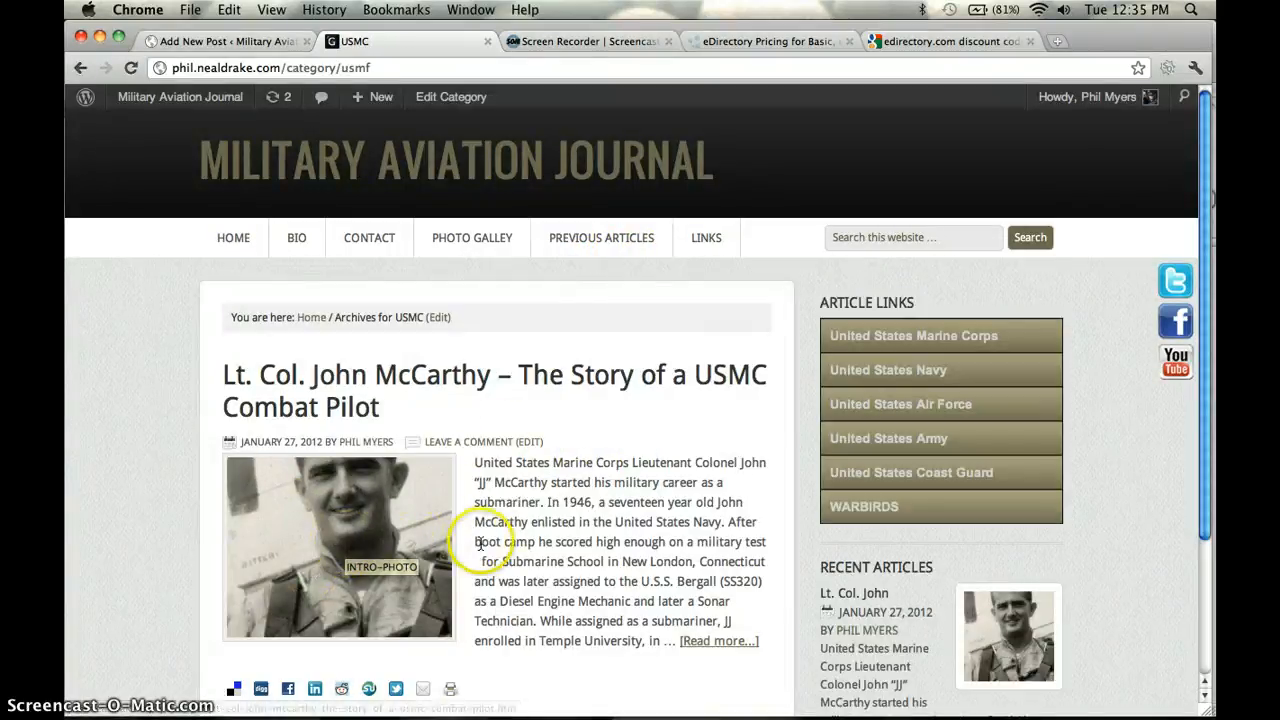
Step: Return to the draft post and move the Featured Image box directly below Categories, above Tags
click(226, 42)
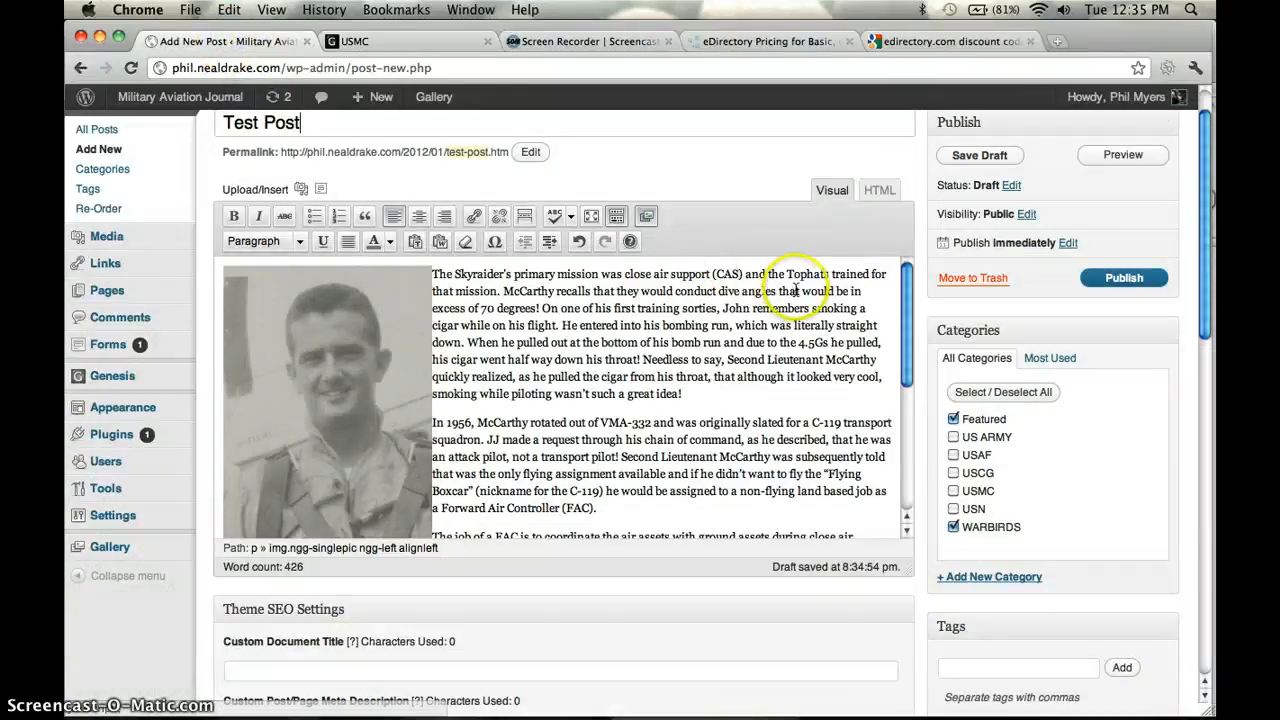
drag(1208, 252, 1206, 376)
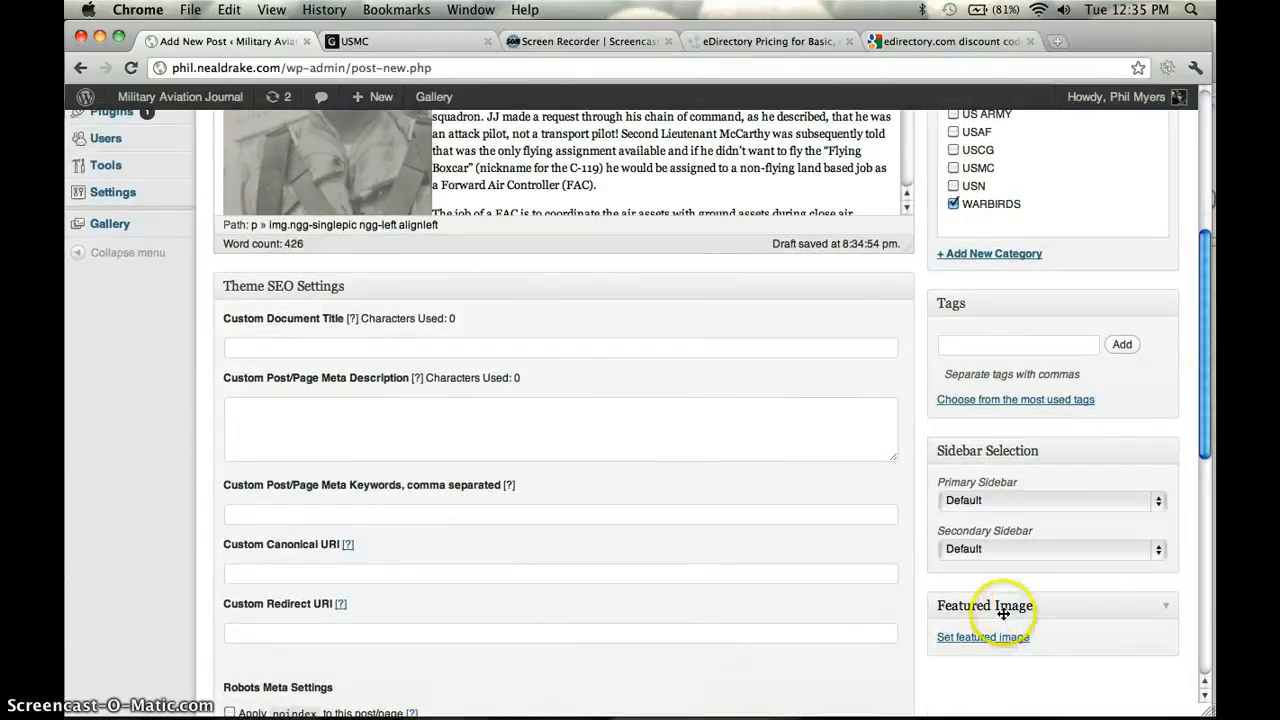
drag(1002, 606, 1000, 331)
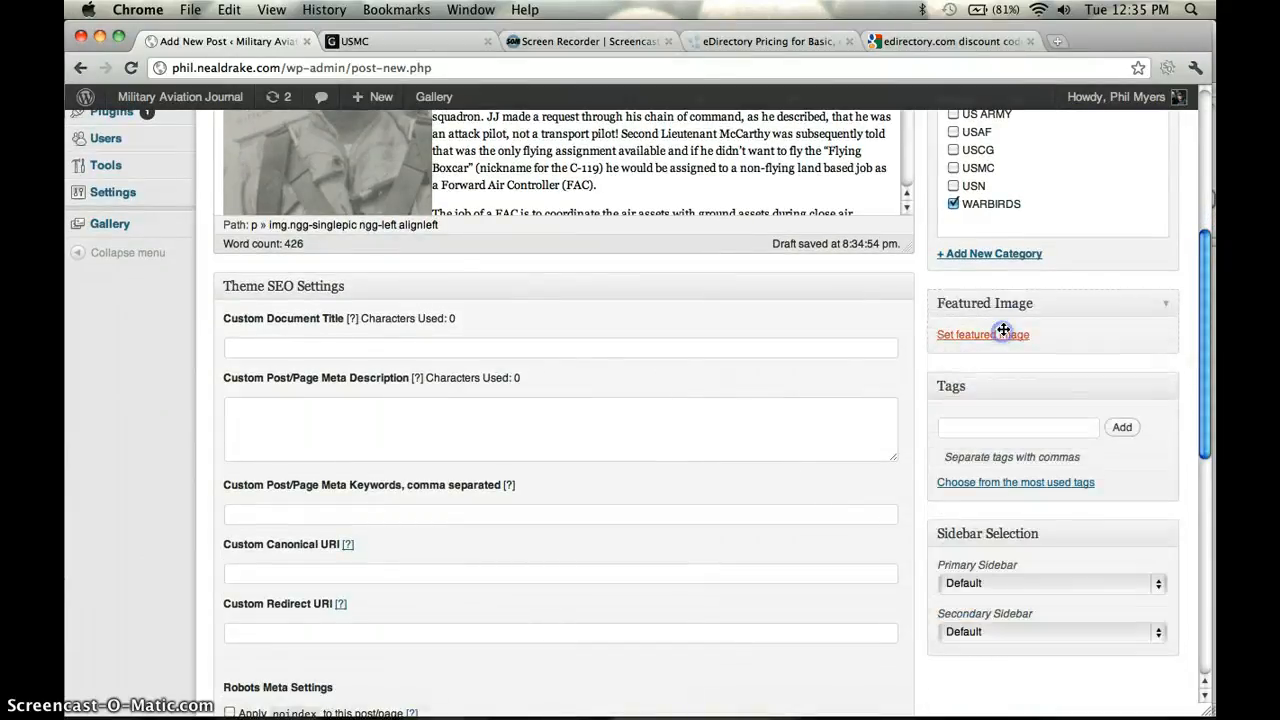
click(1000, 330)
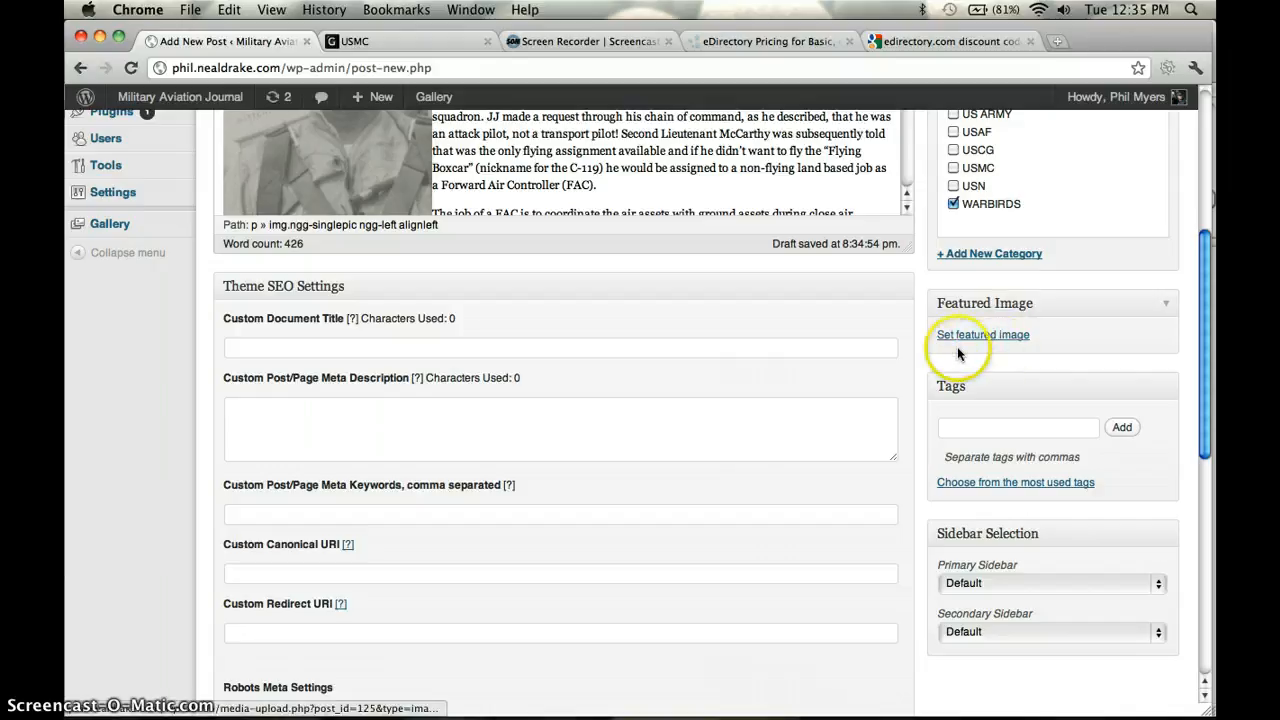
Step: Set Photo 12 from the Media Library as the post's featured image and close the image dialog
click(970, 340)
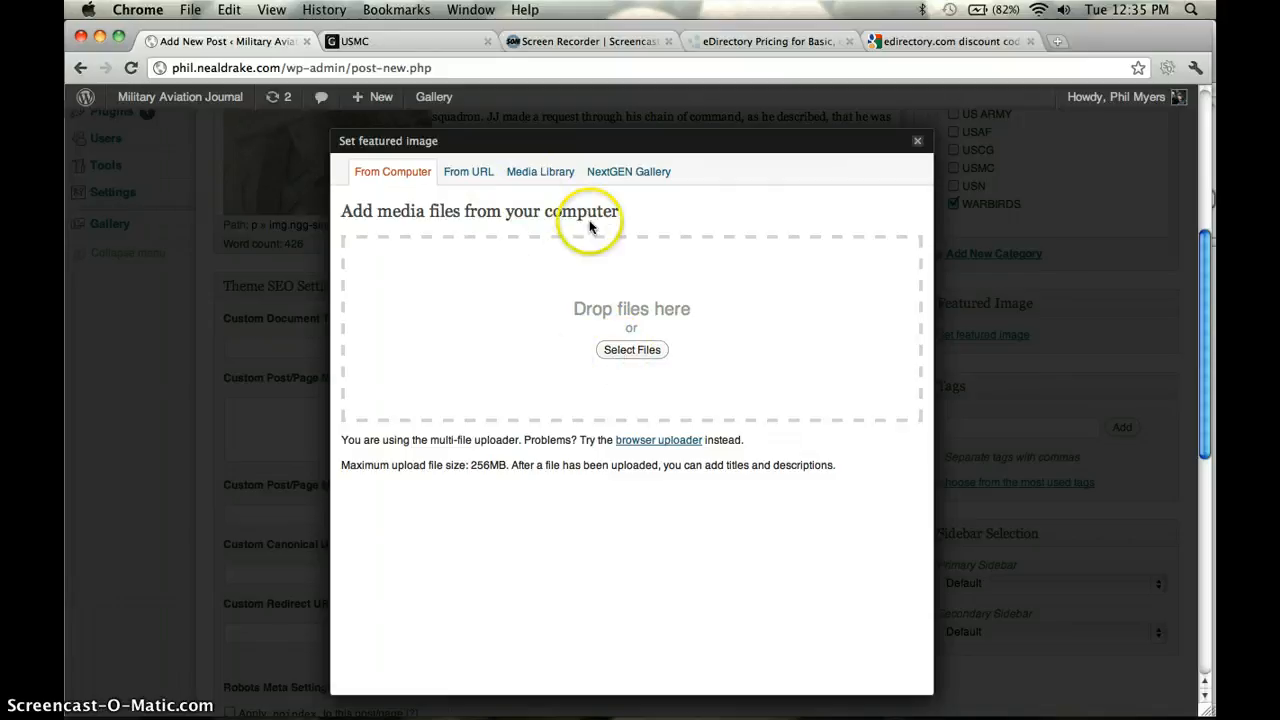
click(543, 178)
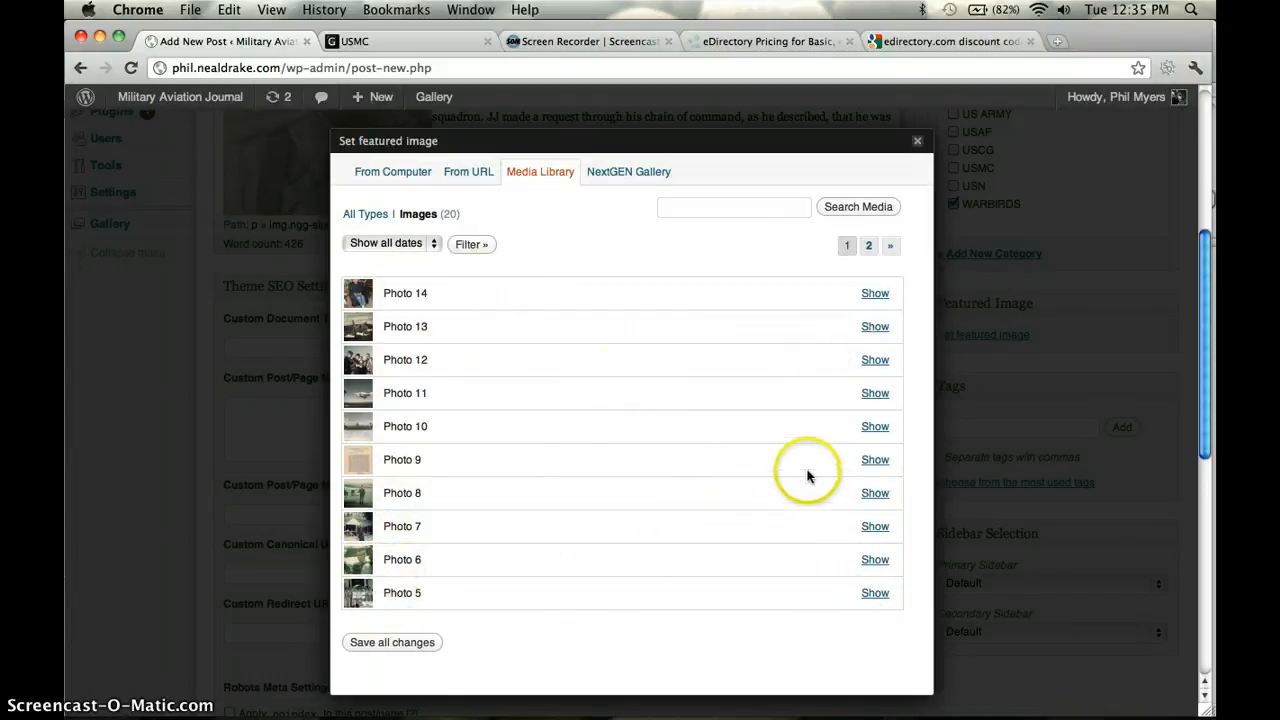
click(875, 361)
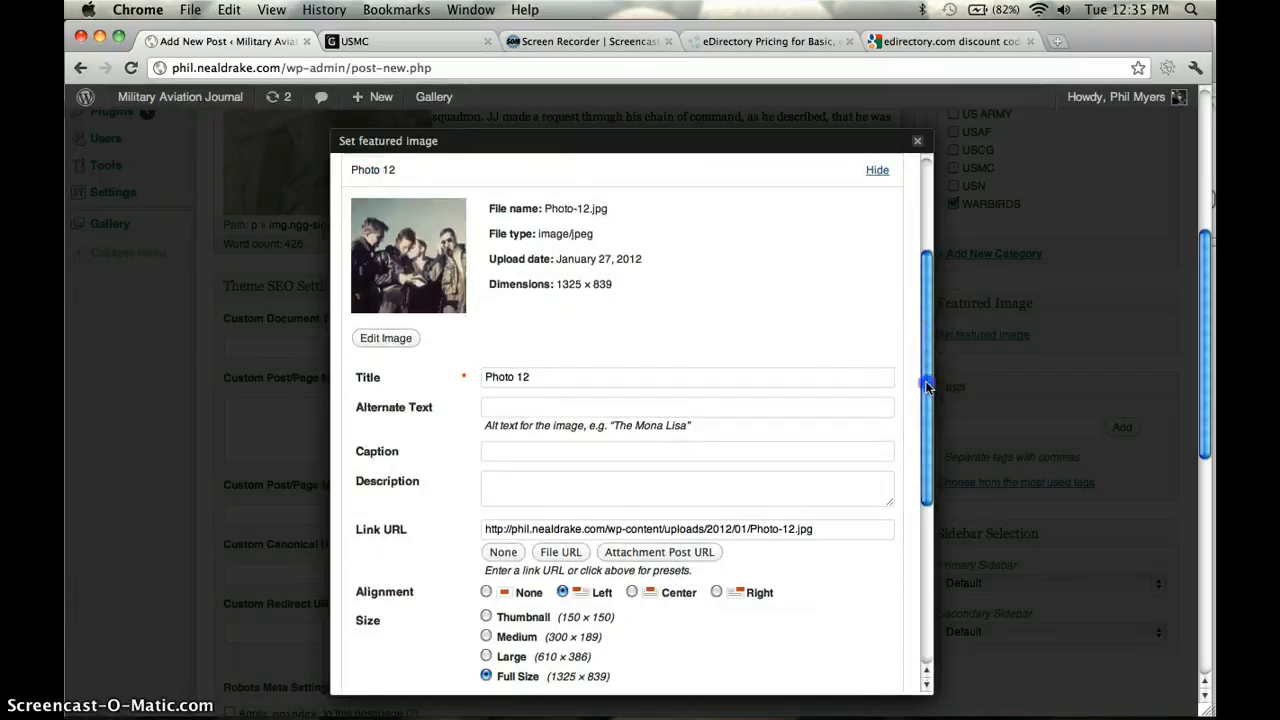
drag(923, 371, 928, 436)
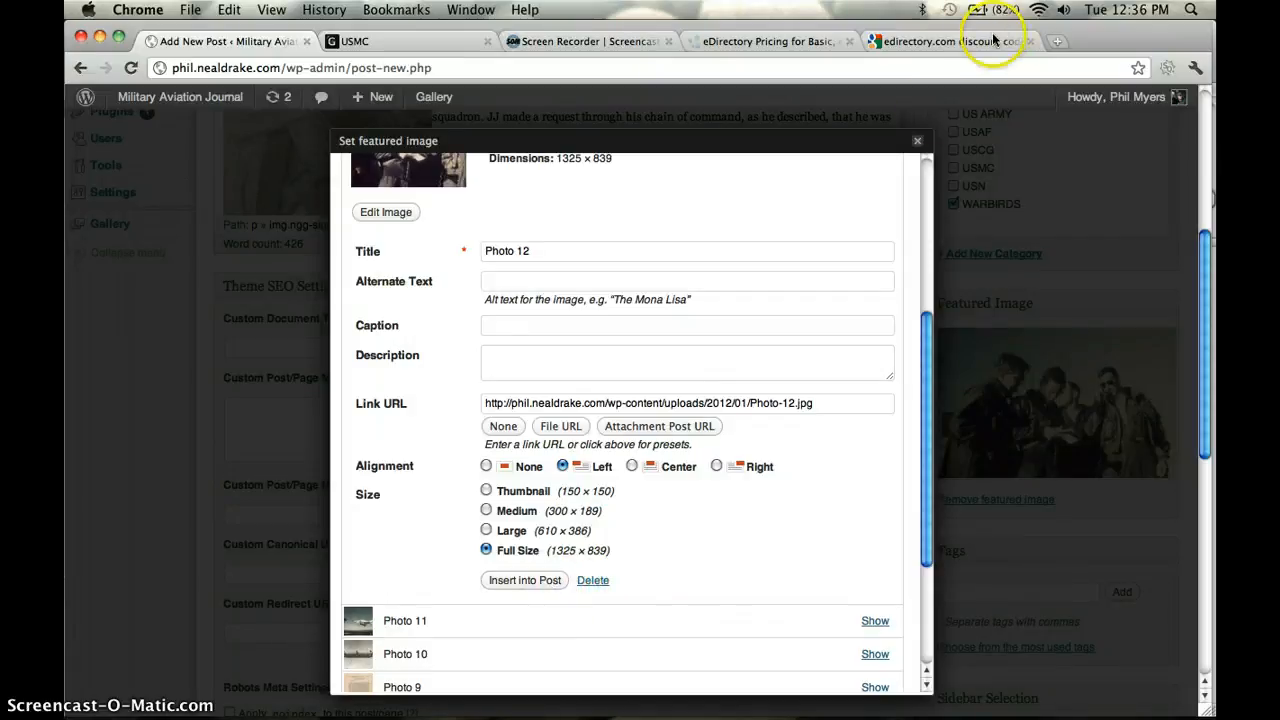
click(917, 141)
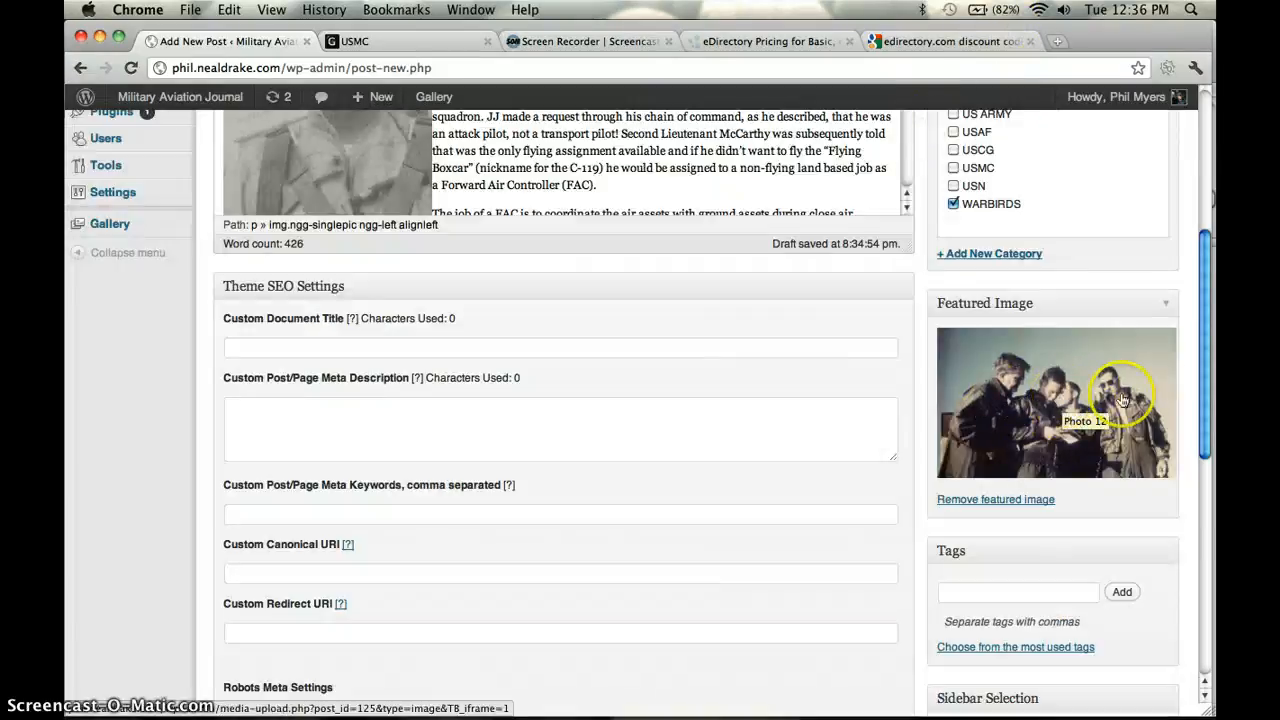
Step: Publish the Test Post in the Featured and WARBIRDS categories and open its live page
drag(1201, 393, 1207, 281)
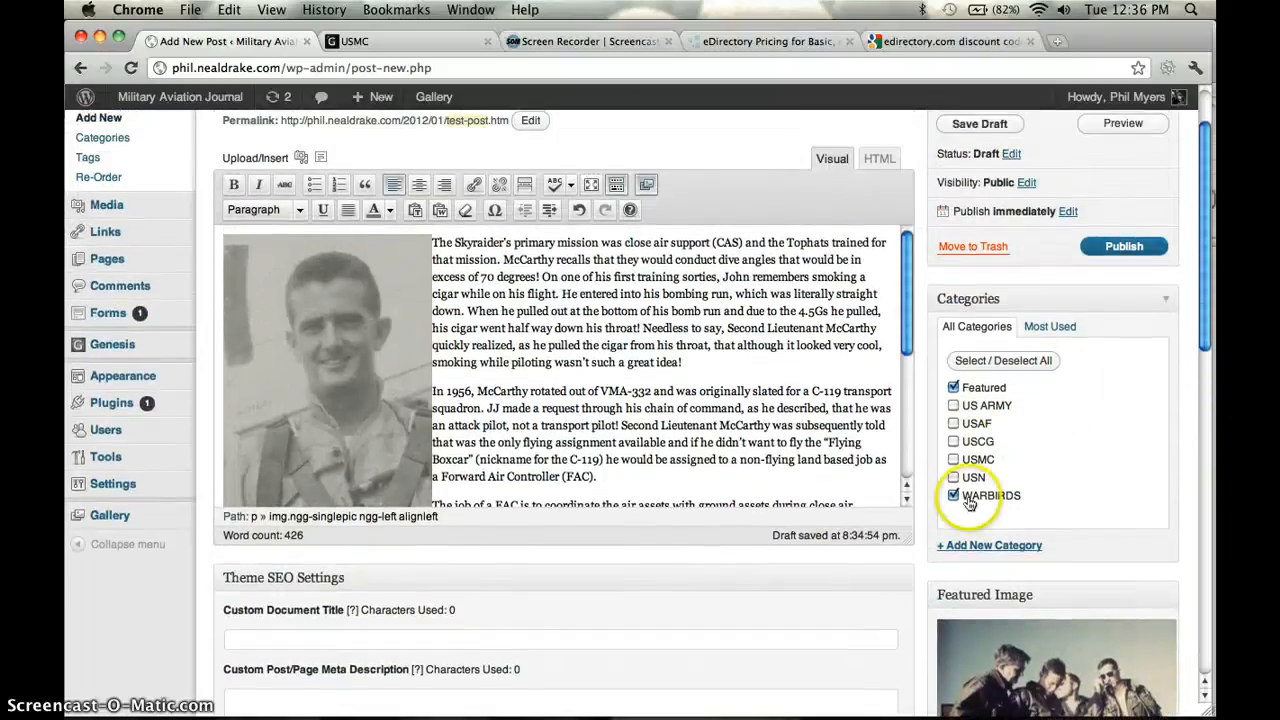
drag(1203, 296, 1206, 253)
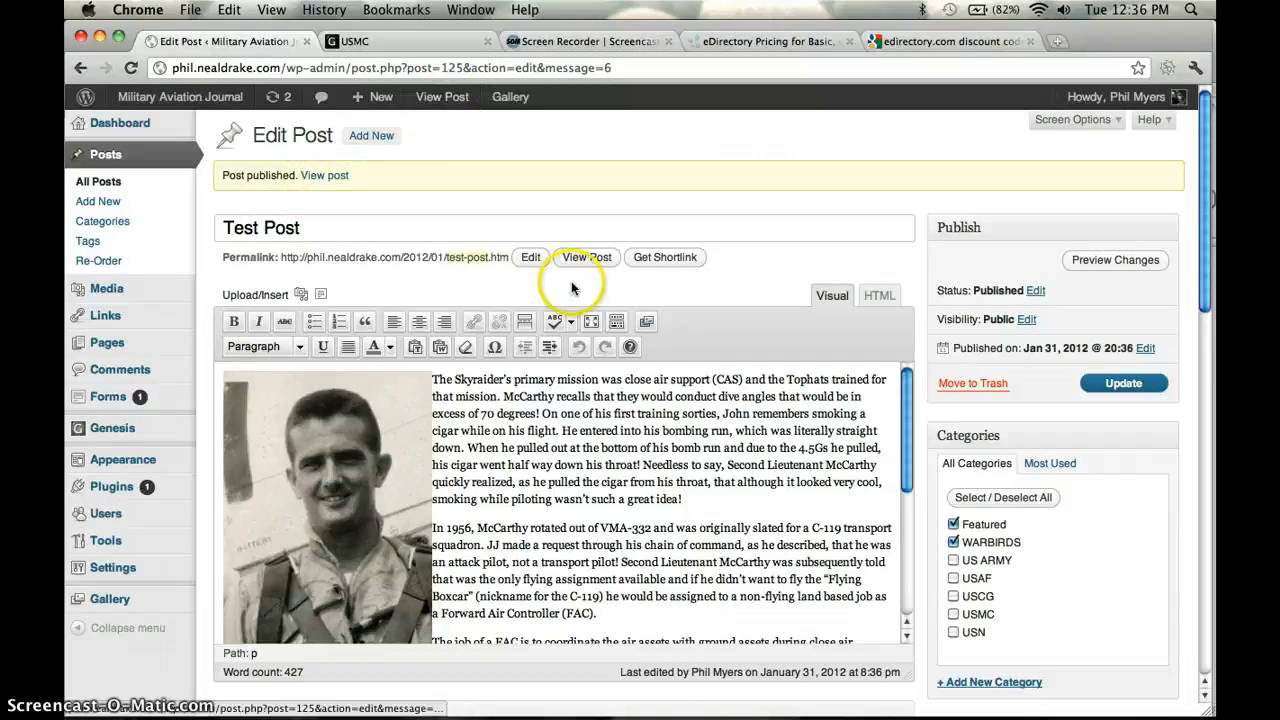
click(442, 97)
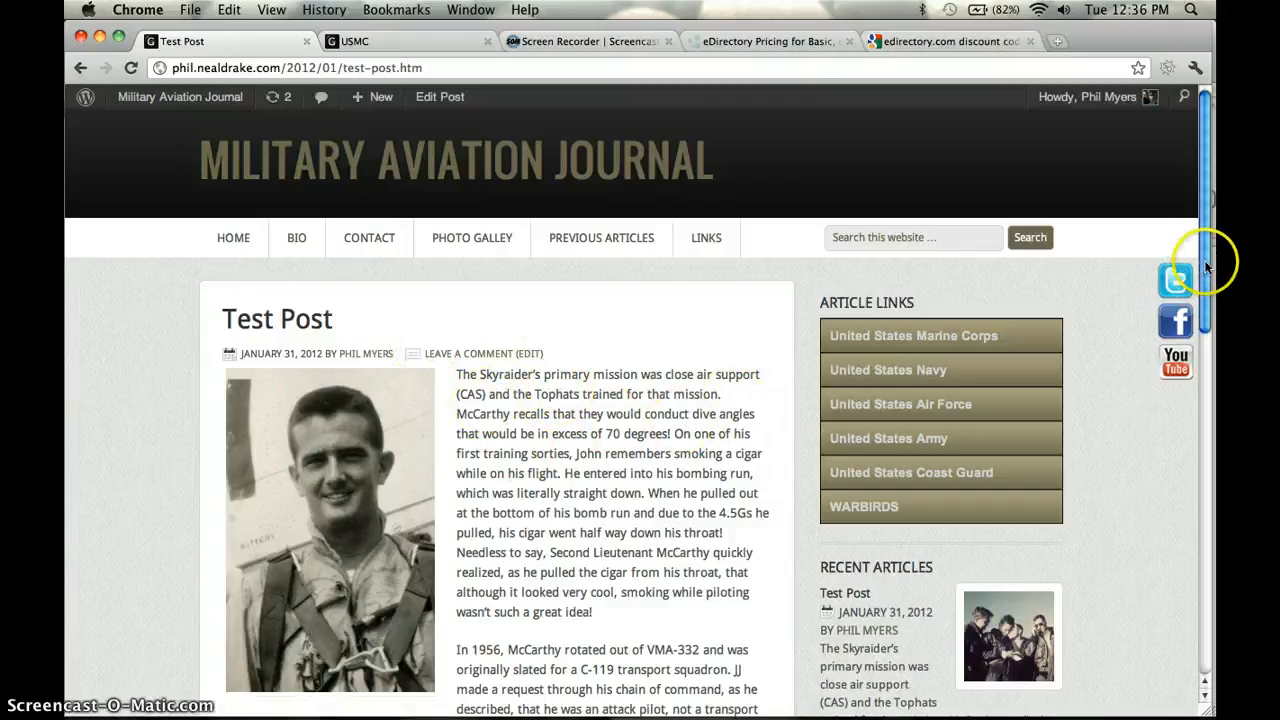
drag(1209, 265, 1205, 115)
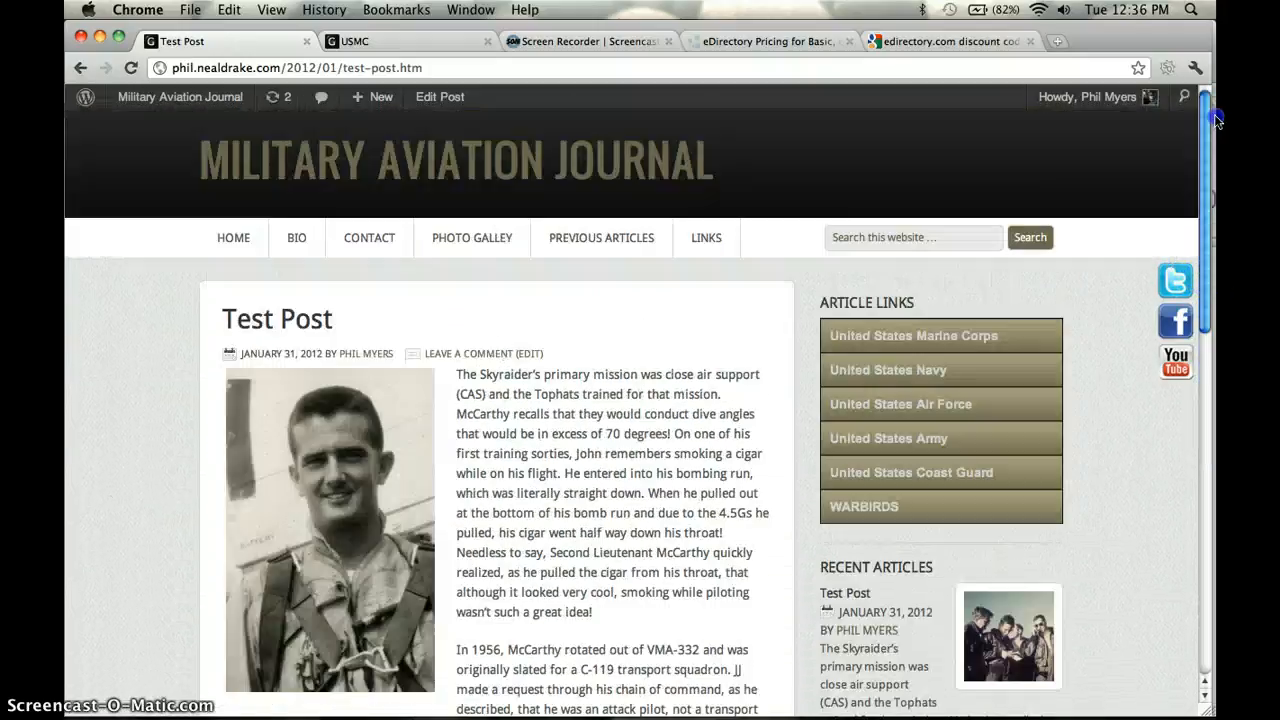
Step: Check the home page for Test Post in the featured area, Recent Articles and Upcoming Articles
click(234, 237)
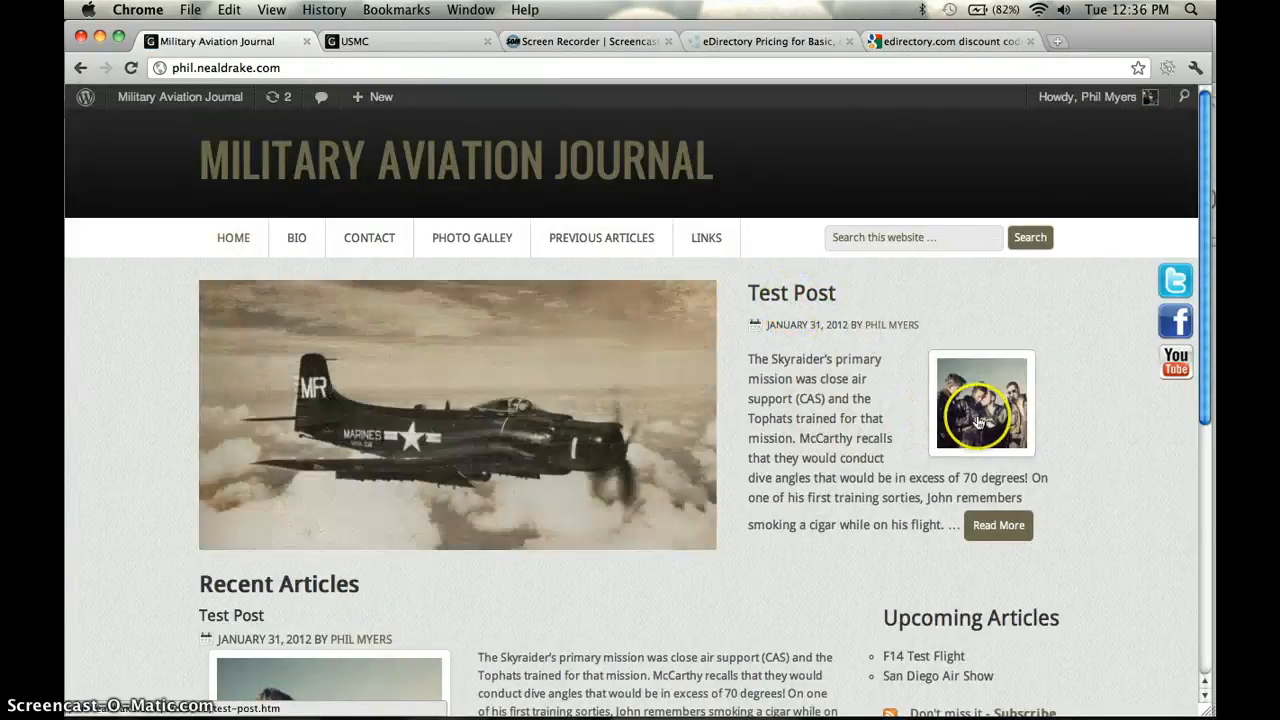
drag(1208, 284, 1190, 465)
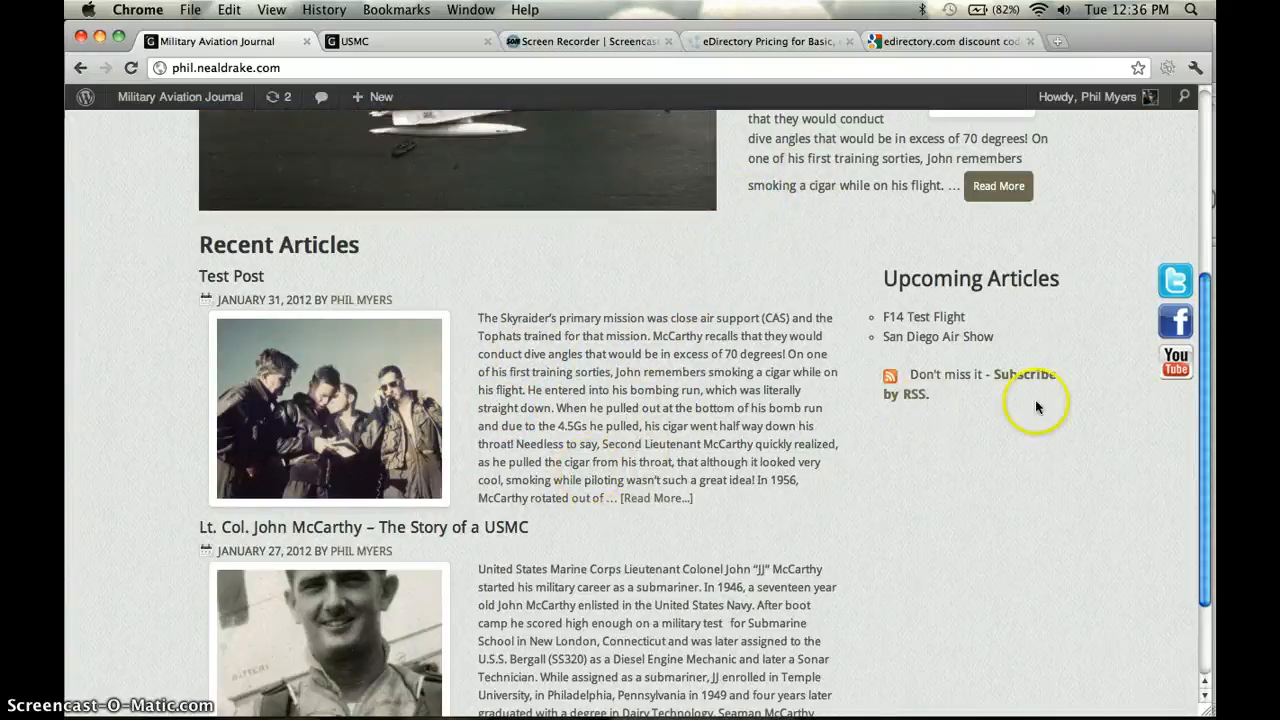
drag(1207, 466, 1217, 290)
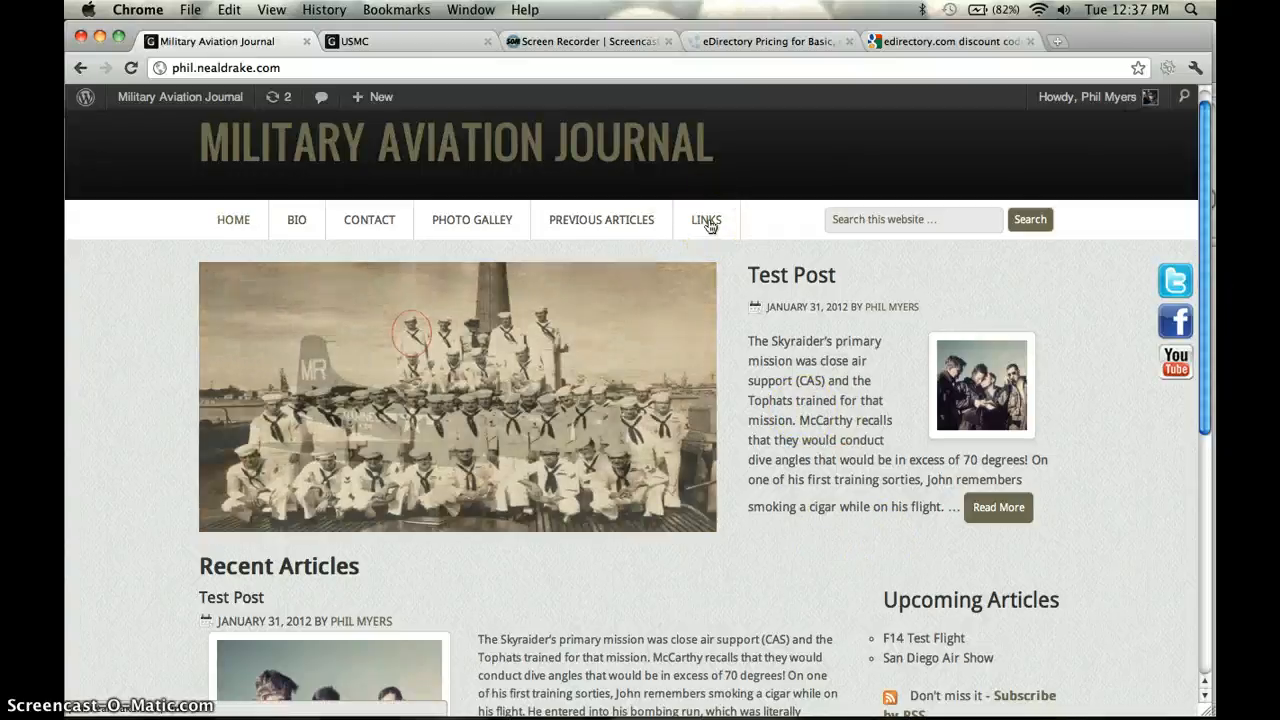
Step: Look for Test Post in the WARBIRDS archive of previous articles, then open the US Marine Corps archive
click(646, 224)
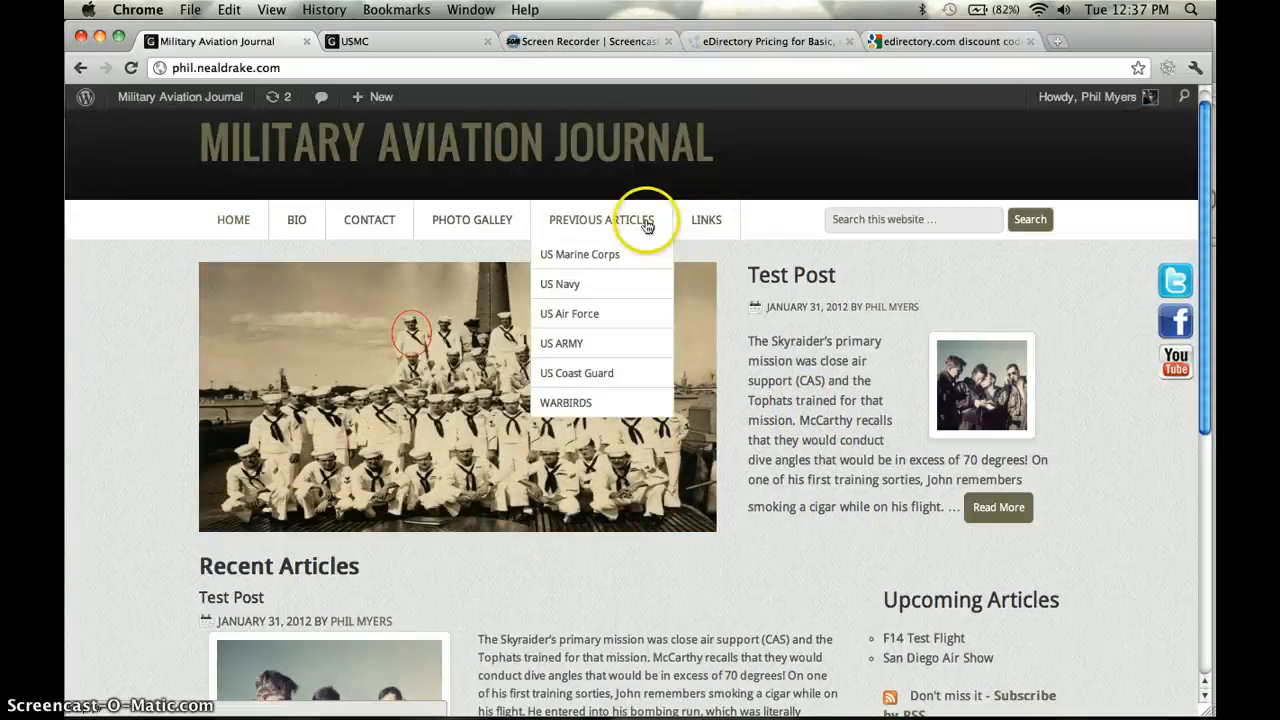
click(575, 404)
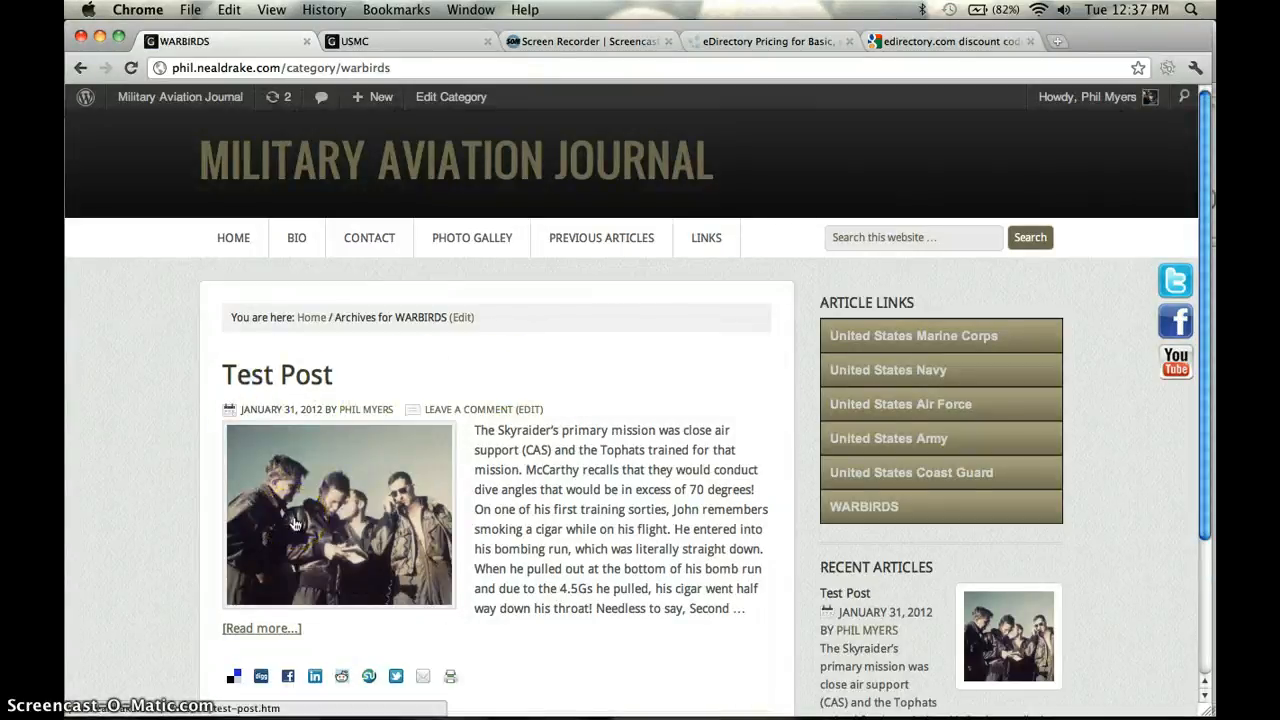
mouse_move(628, 234)
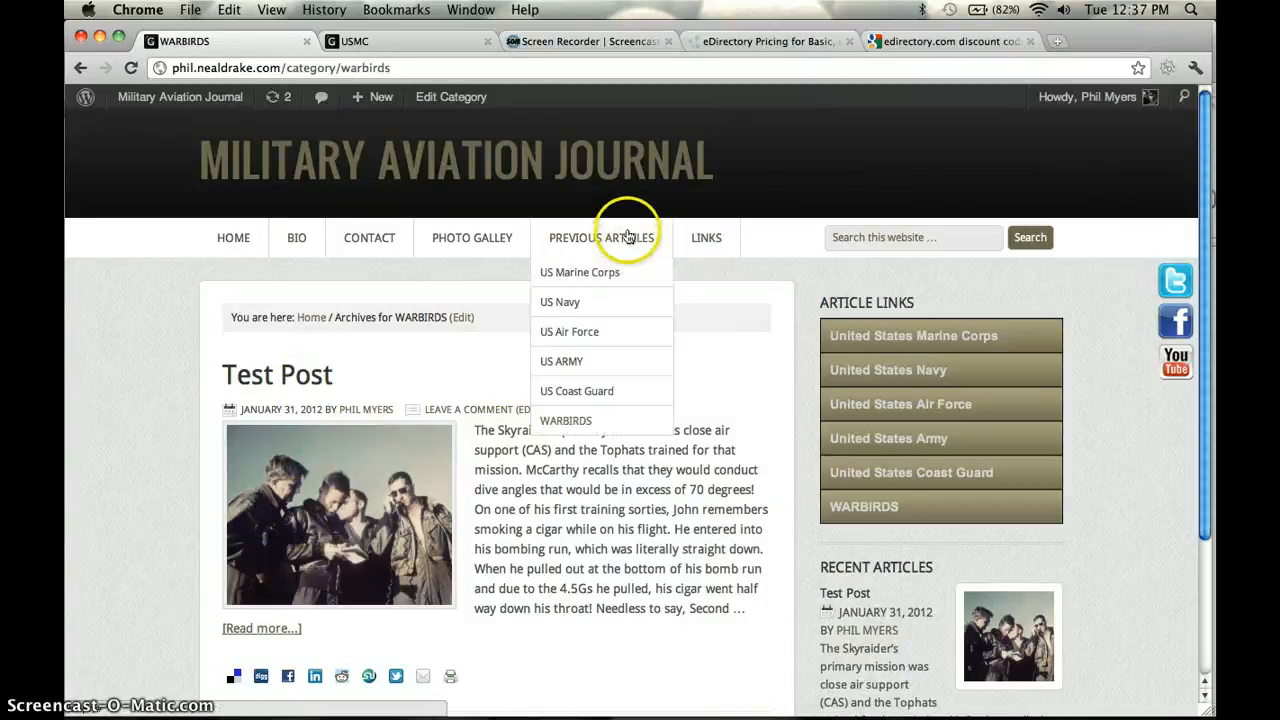
click(573, 276)
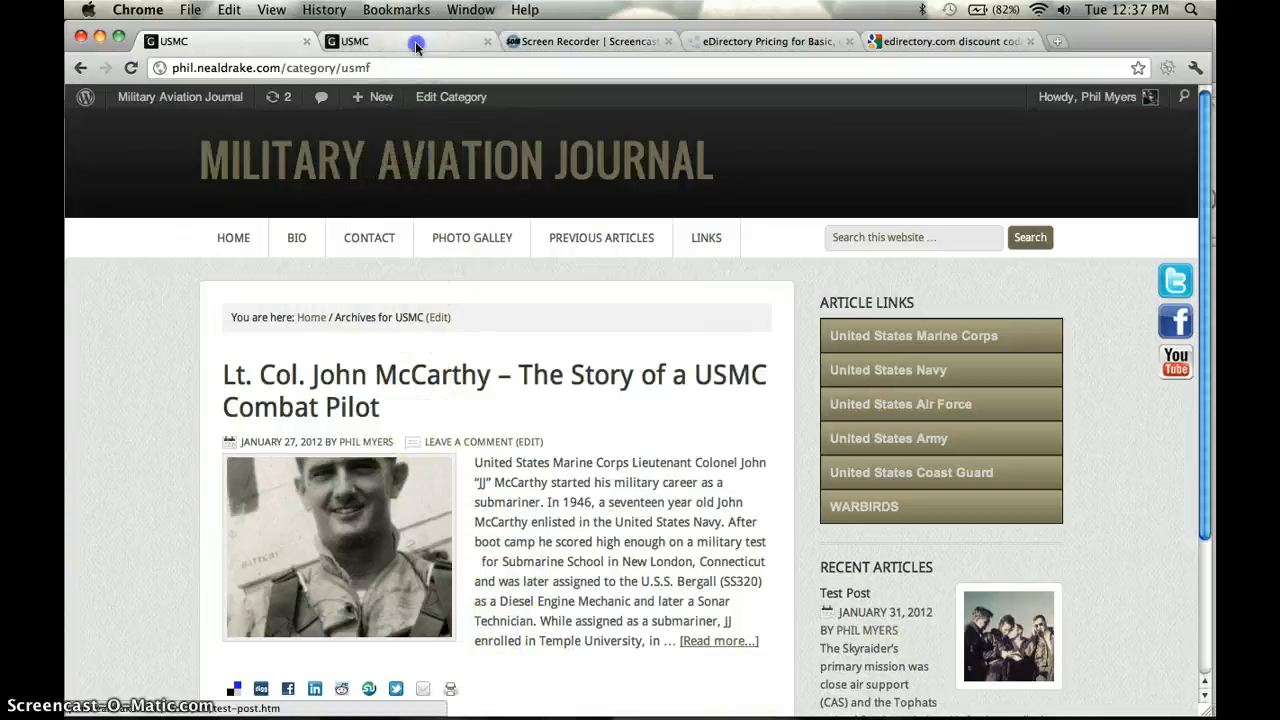
Step: View the featured pilot's article from the USMC archive, then return to the WARBIRDS archive and open Test Post
click(415, 41)
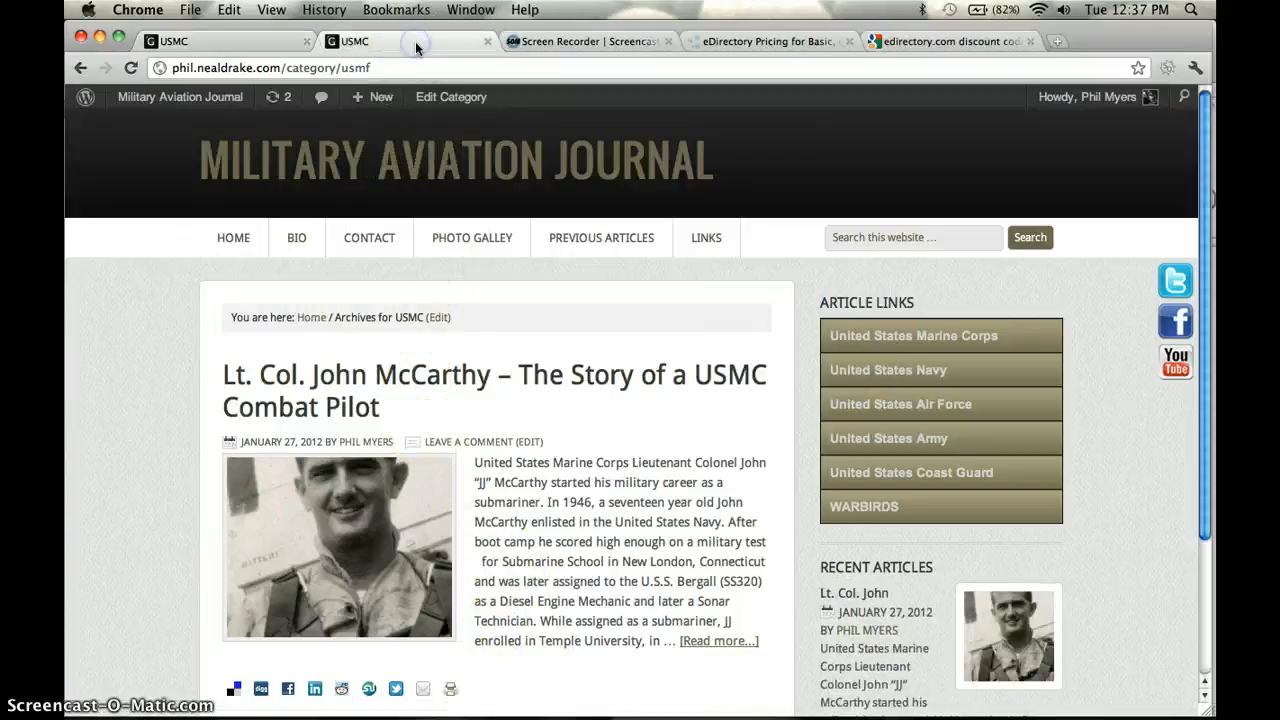
click(250, 42)
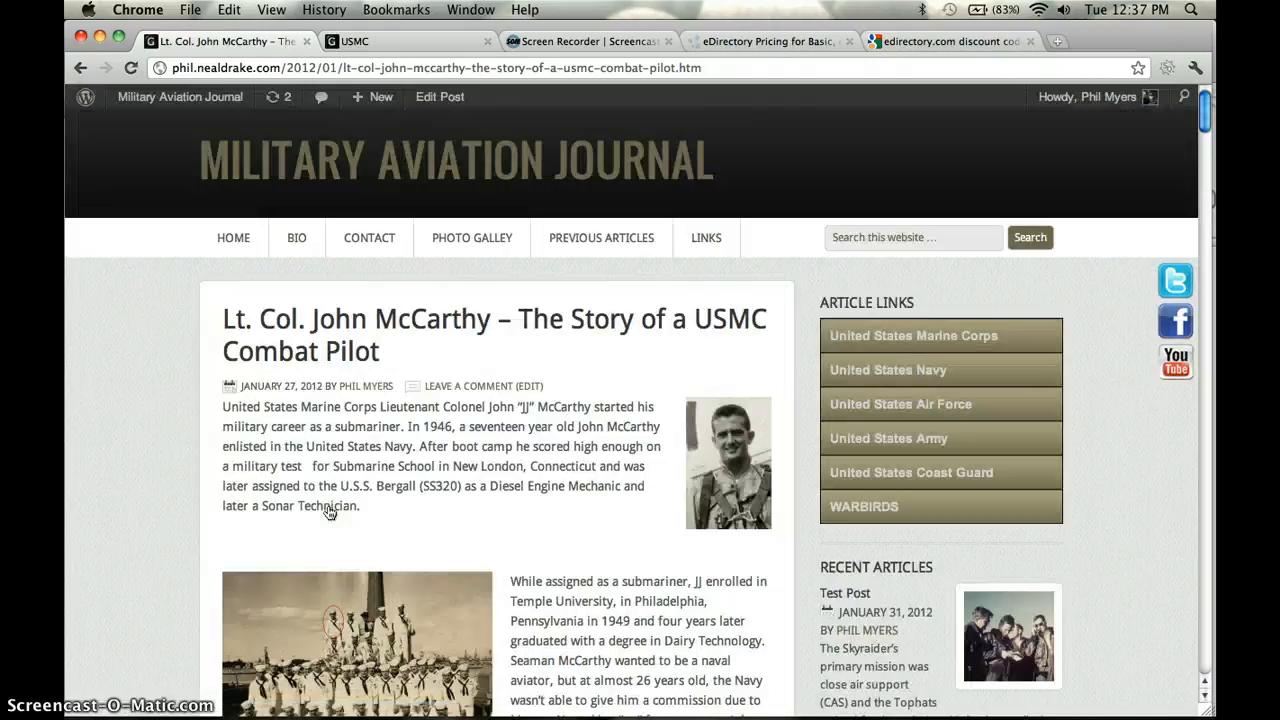
mouse_move(630, 242)
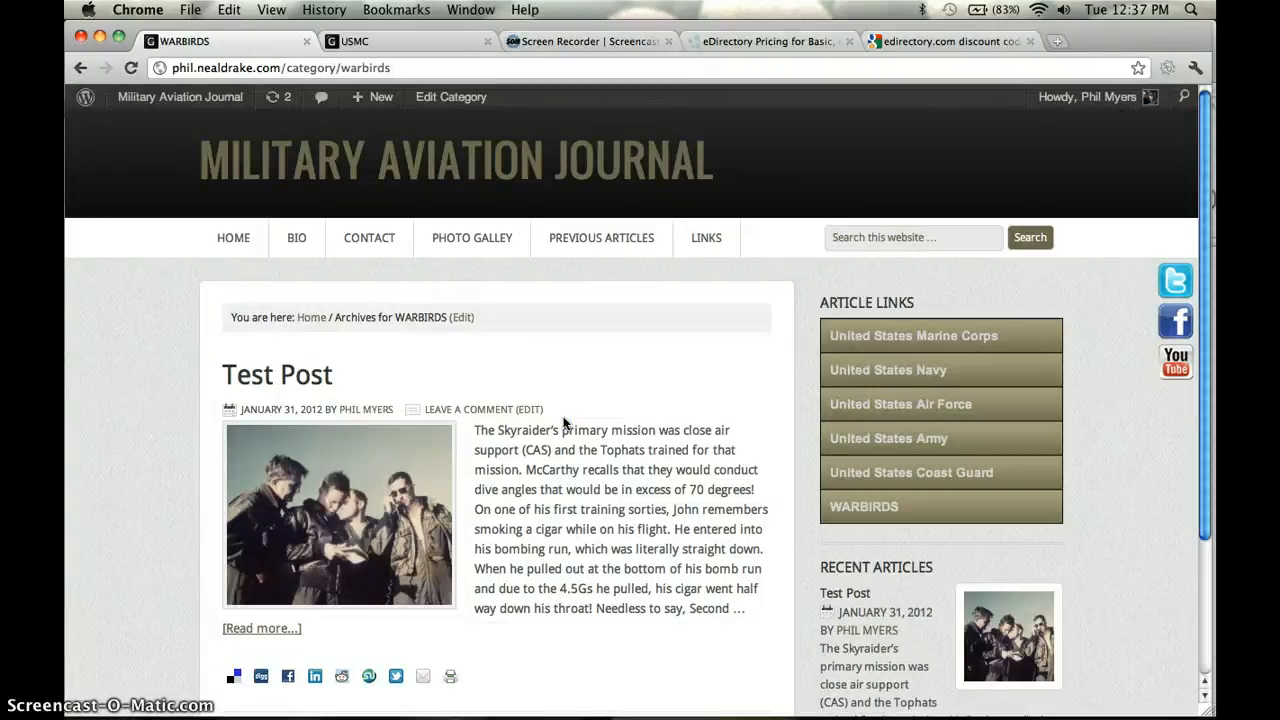
click(343, 490)
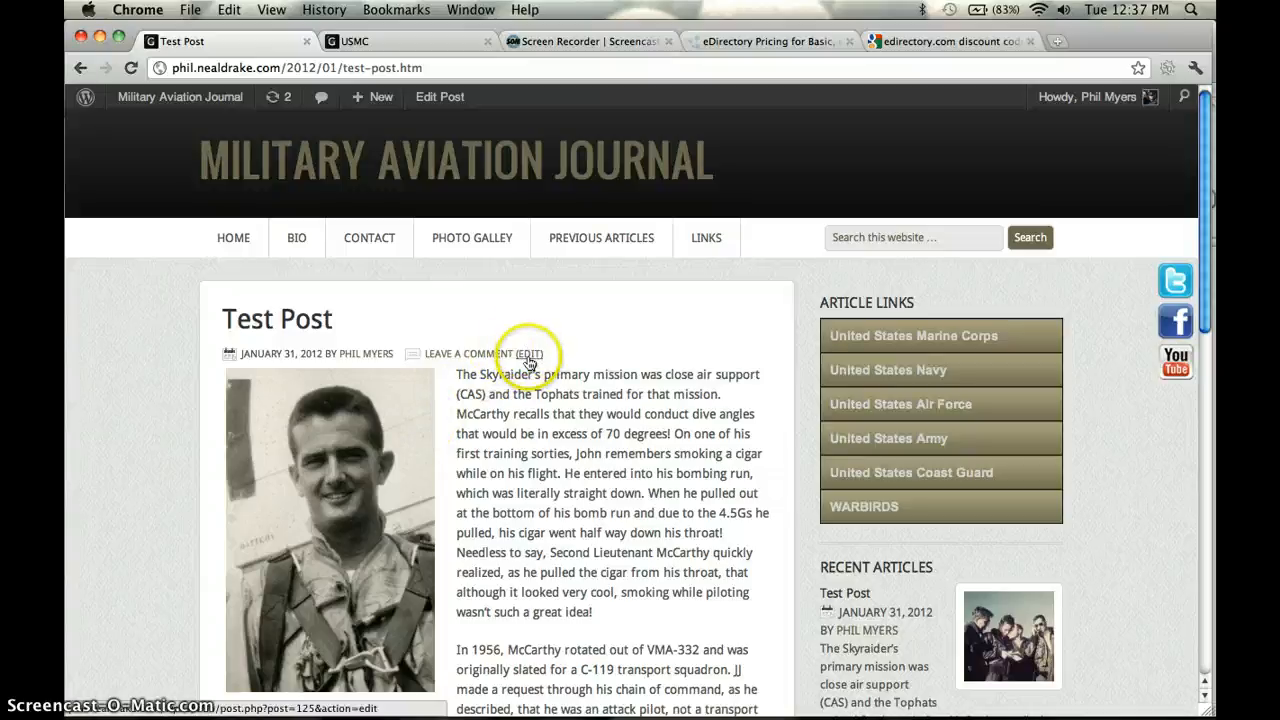
Step: Edit Test Post to add the USMC category alongside Featured and WARBIRDS, and update the post
click(438, 100)
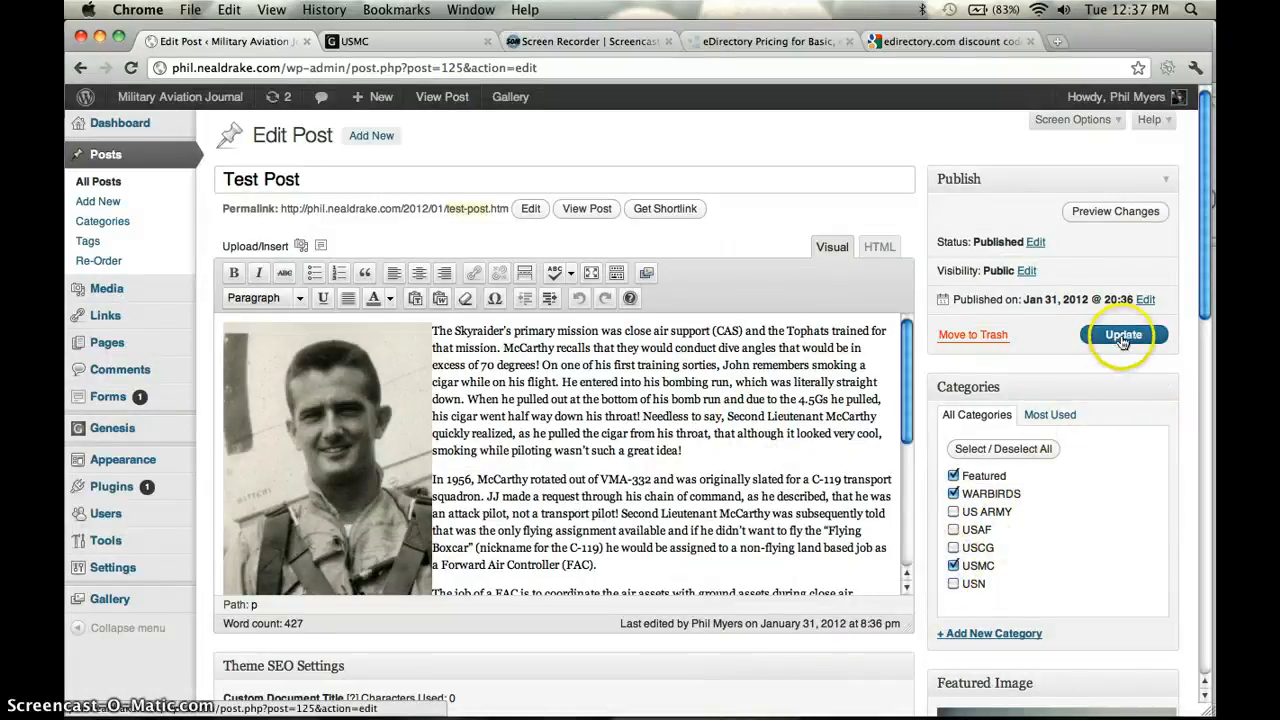
click(1122, 340)
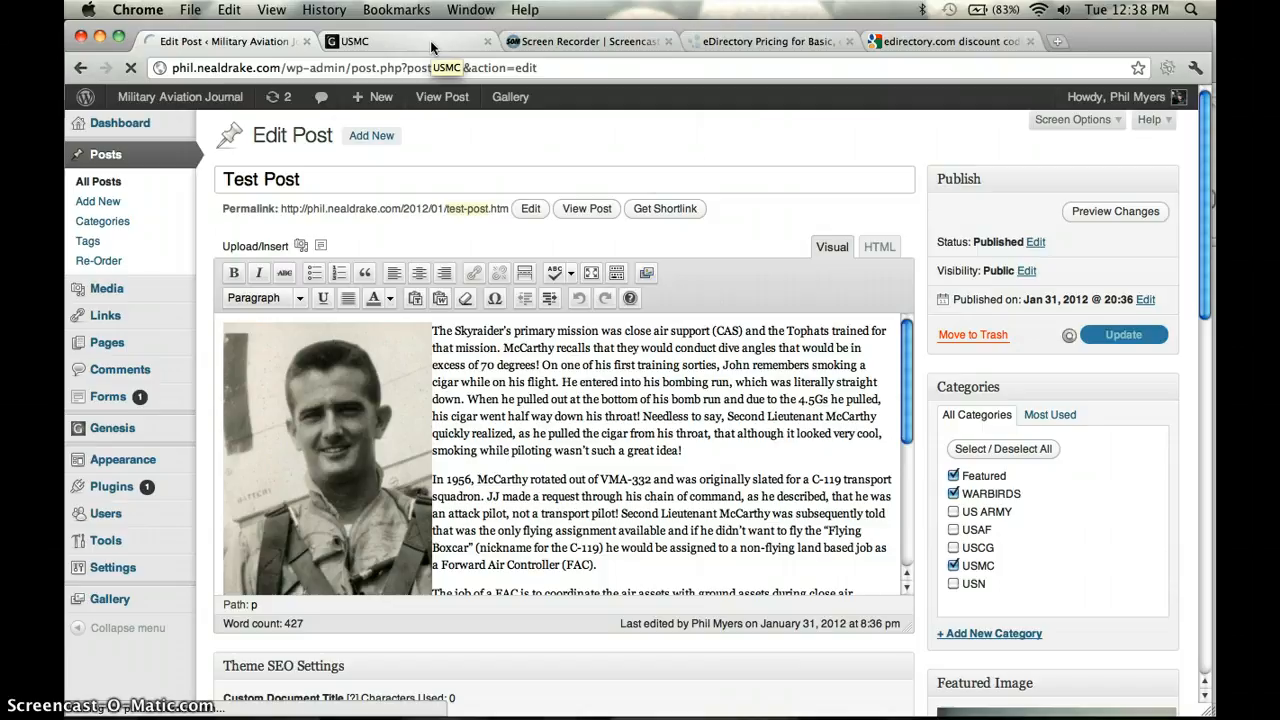
click(1089, 339)
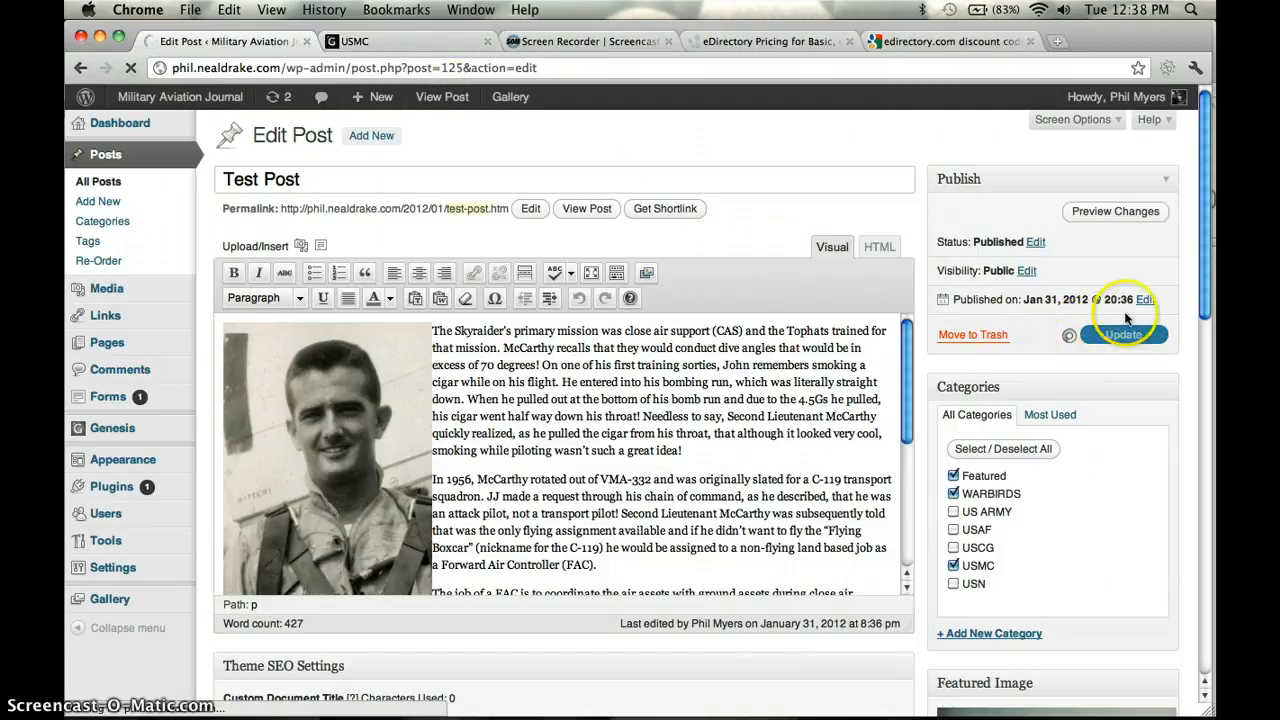
drag(1207, 294, 1200, 338)
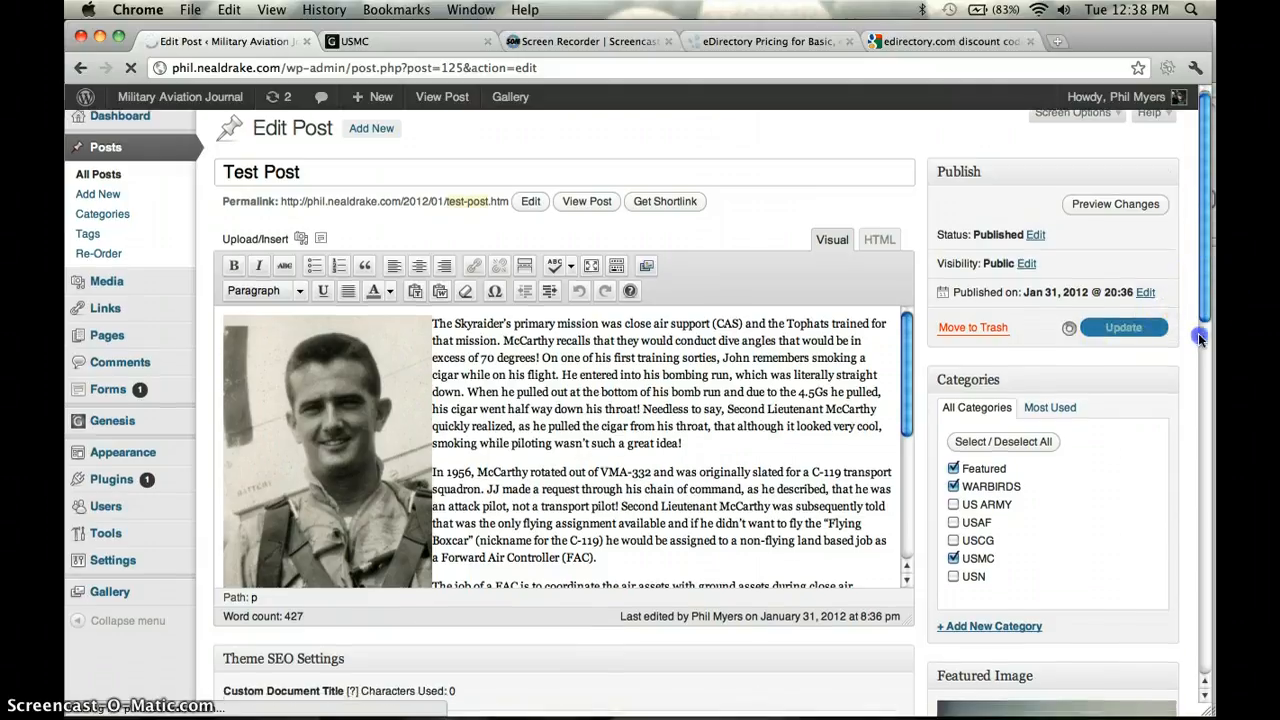
scroll(1199, 338, down, 3)
scroll(1199, 336, up, 3)
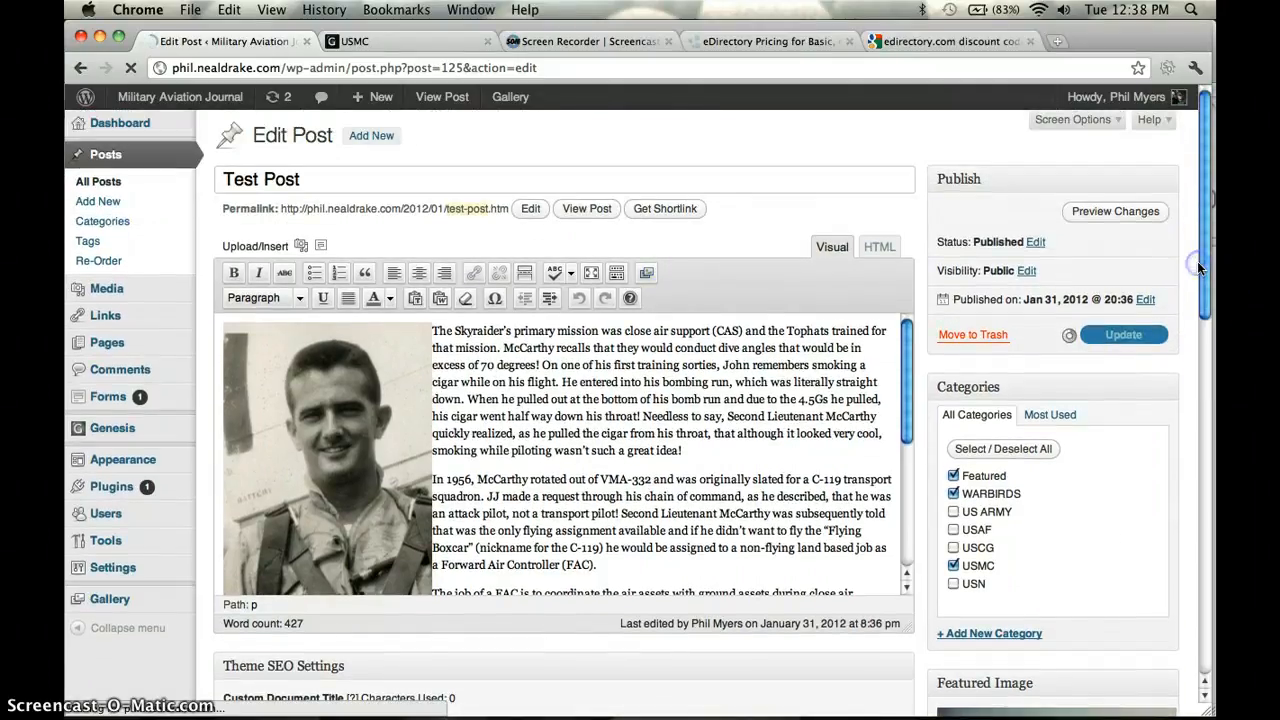
click(1115, 333)
Step: Reload the US Marine Corps archive on the live site to check that it lists Test Post
click(375, 42)
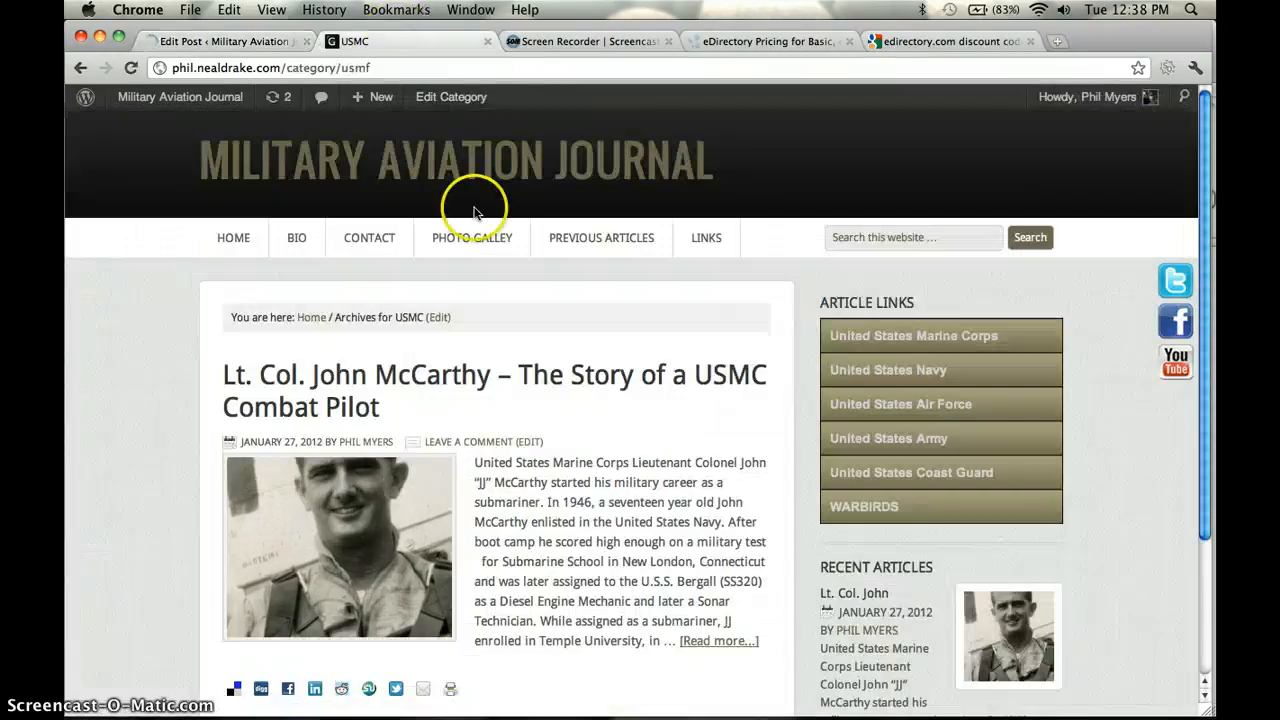
mouse_move(611, 240)
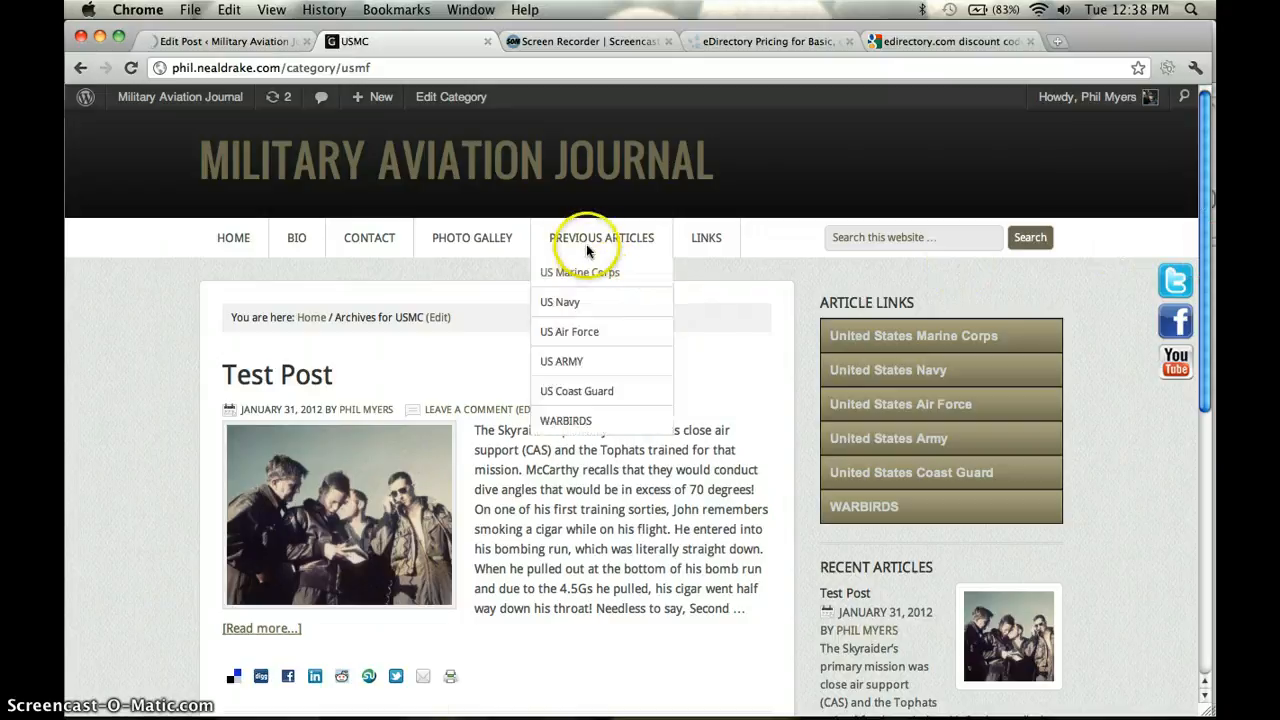
Step: Open the US Marine Corps archive from the previous articles and look over its Test Post entry
click(563, 283)
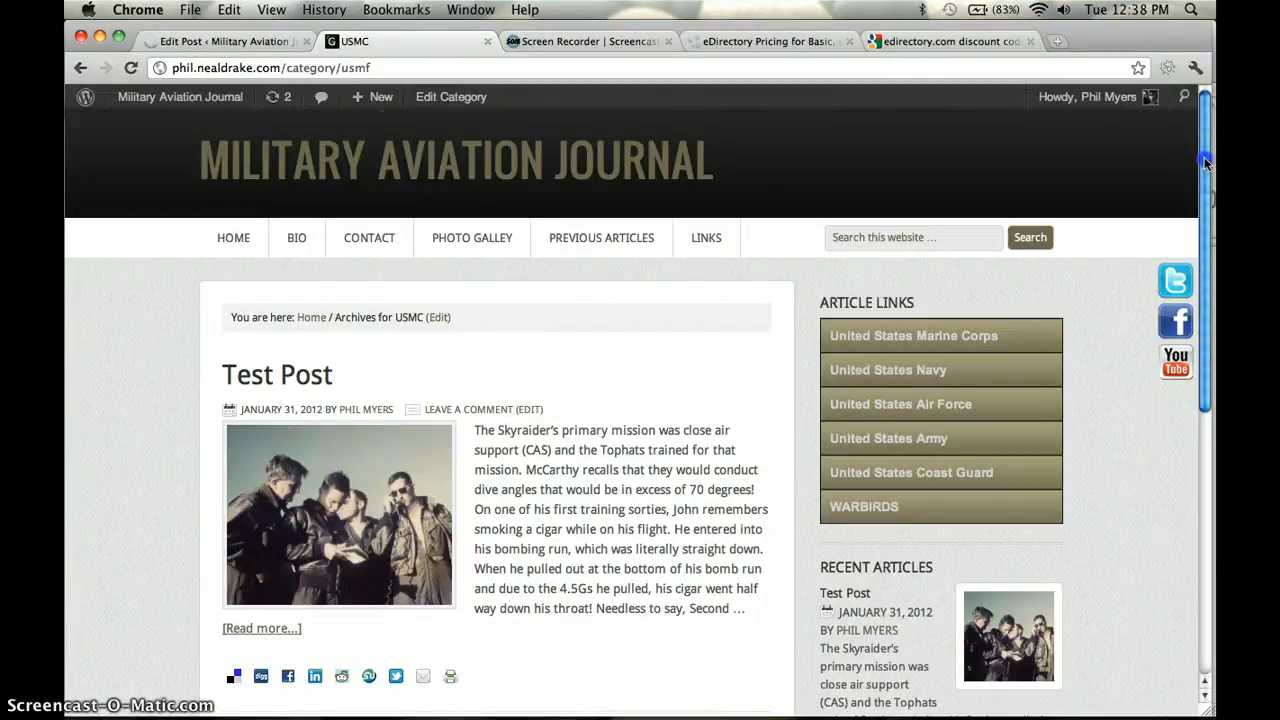
mouse_move(1206, 163)
mouse_down()
mouse_move(1191, 409)
mouse_move(1208, 142)
mouse_up()
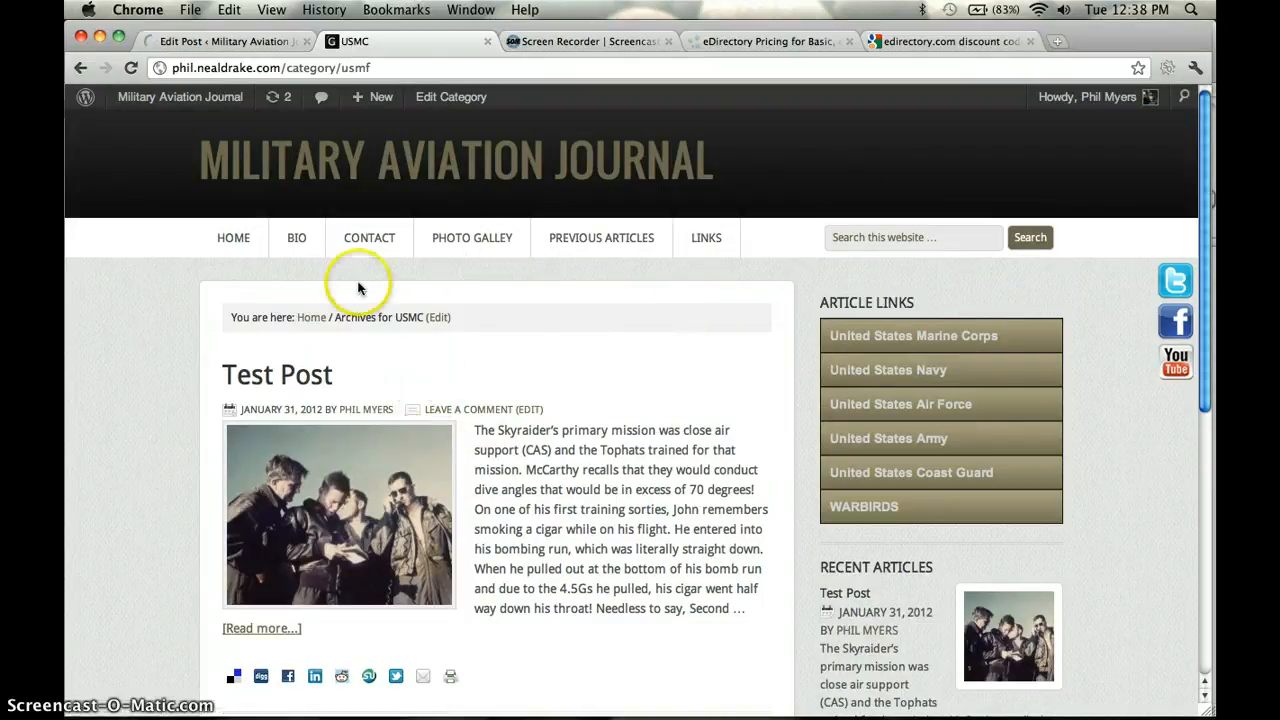
Step: Return to the Test Post editor and view the publish date and time settings without changing them
click(248, 44)
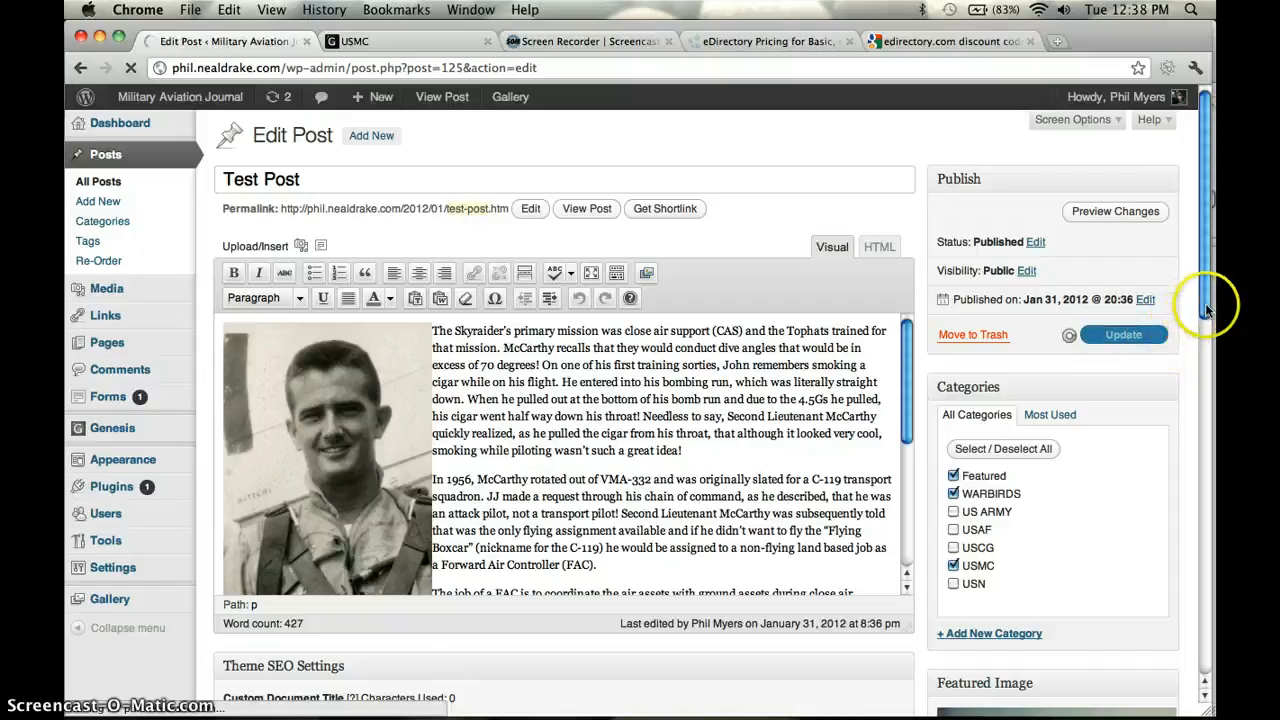
mouse_move(1207, 312)
mouse_down()
mouse_move(1207, 350)
mouse_move(1214, 288)
mouse_up()
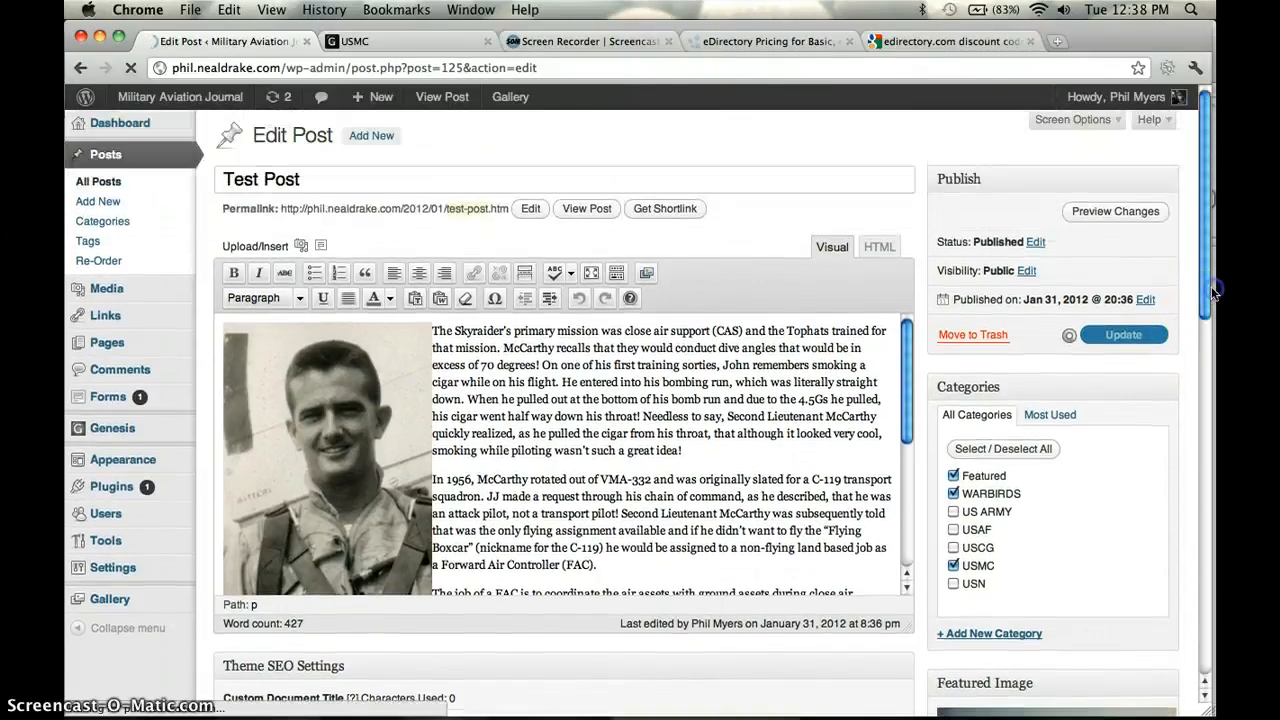
click(1145, 300)
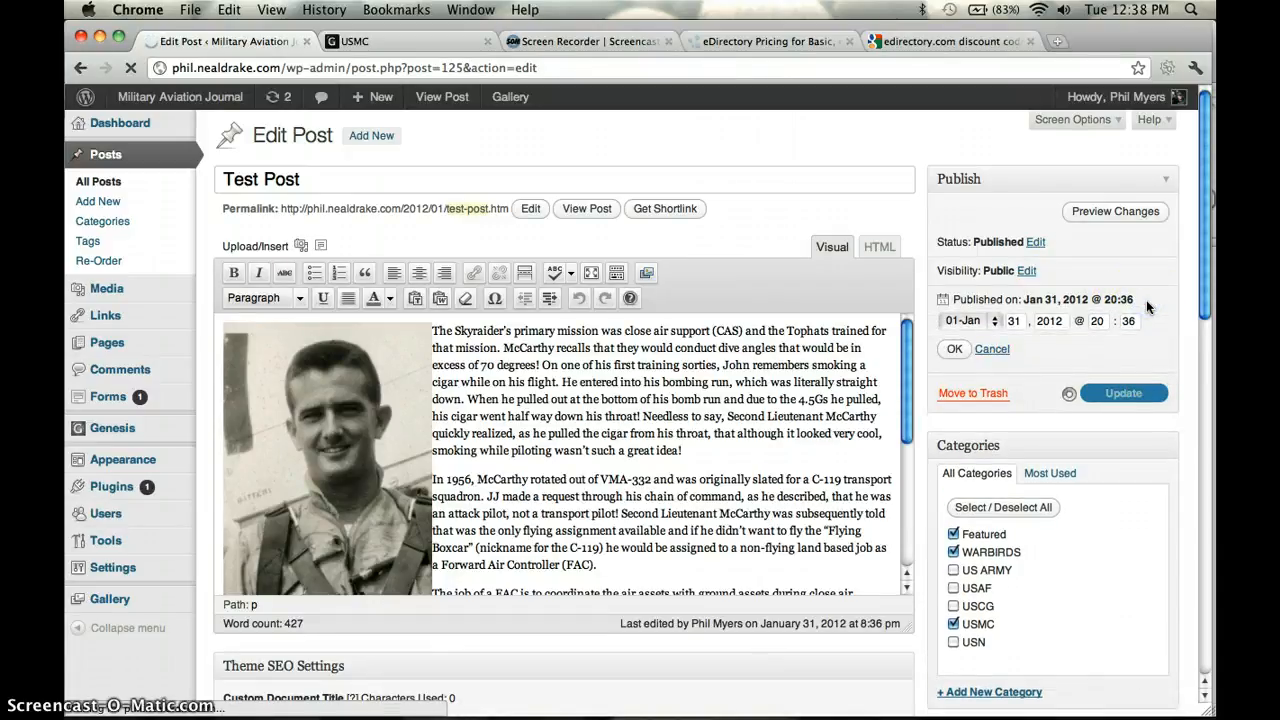
click(991, 350)
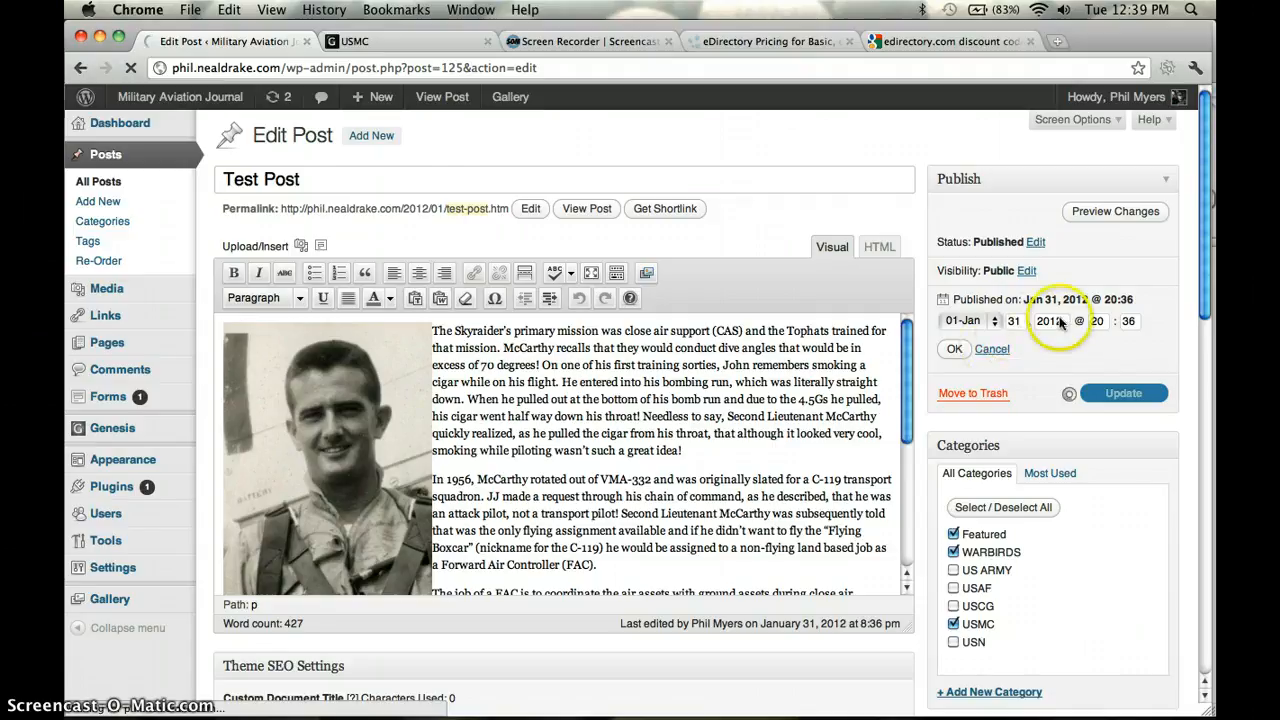
click(991, 349)
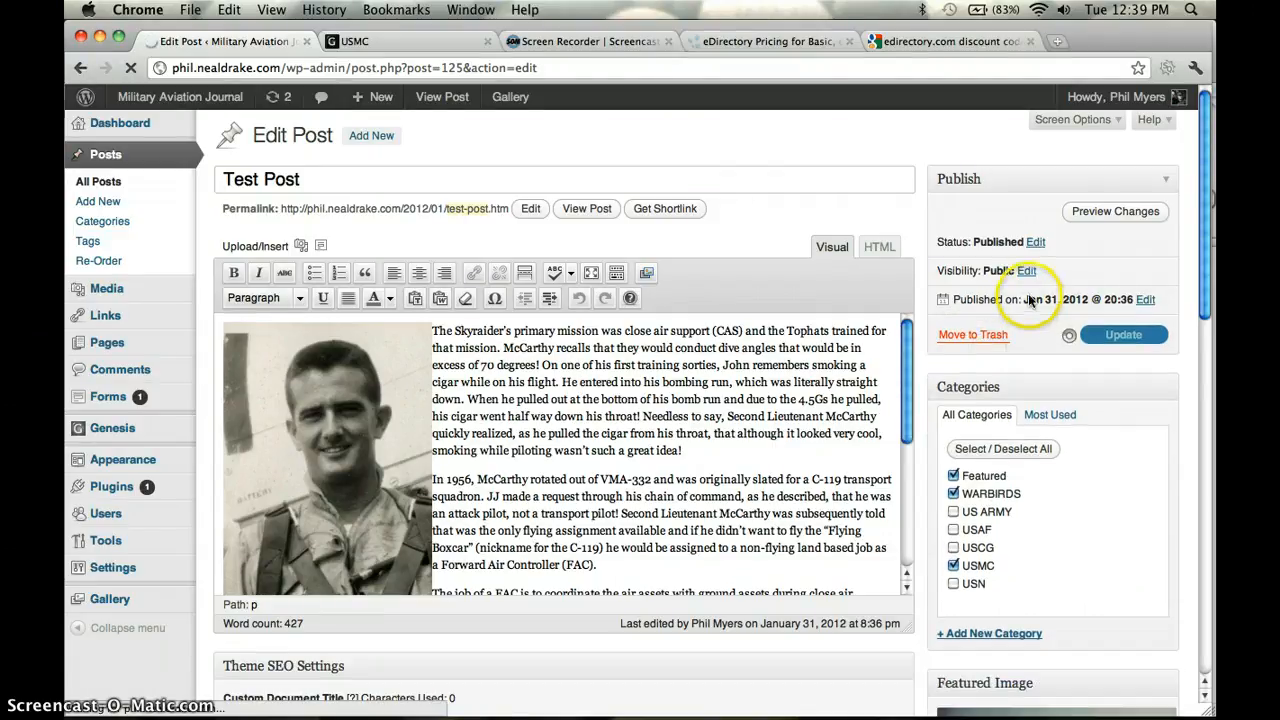
Step: Set Test Post's status to Draft and update the post
click(1036, 244)
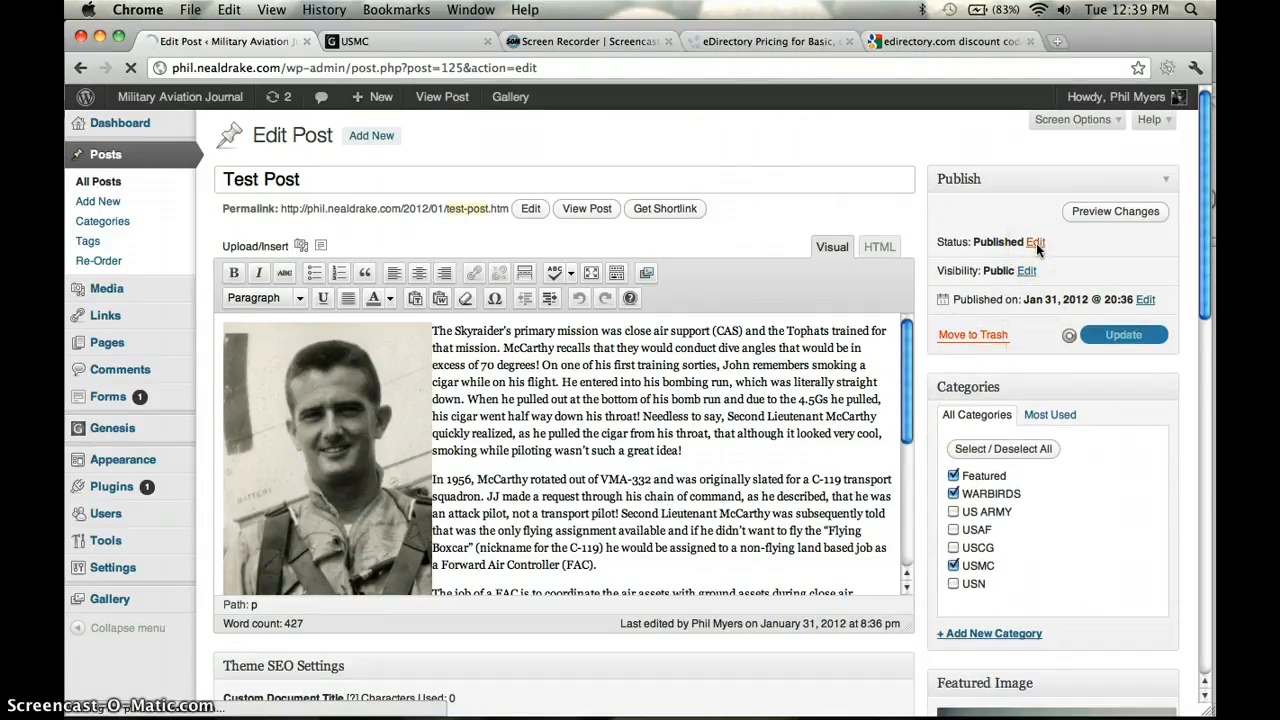
click(1038, 262)
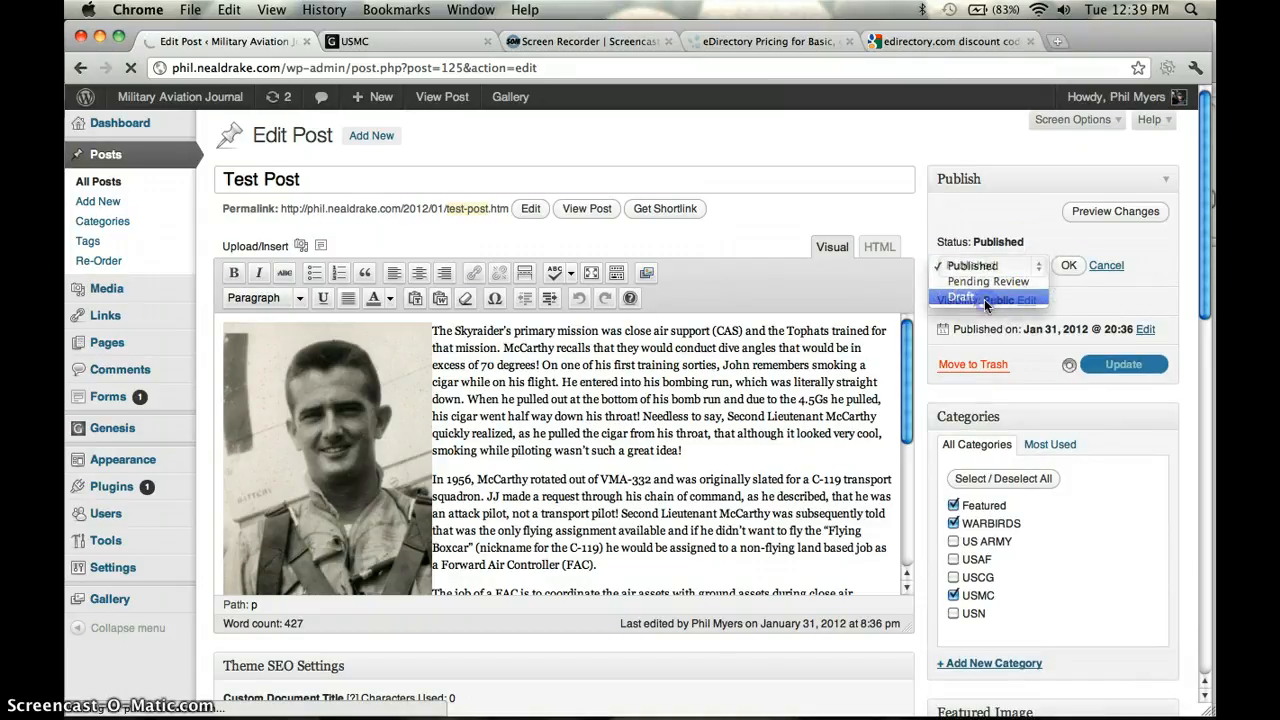
click(961, 296)
click(1072, 265)
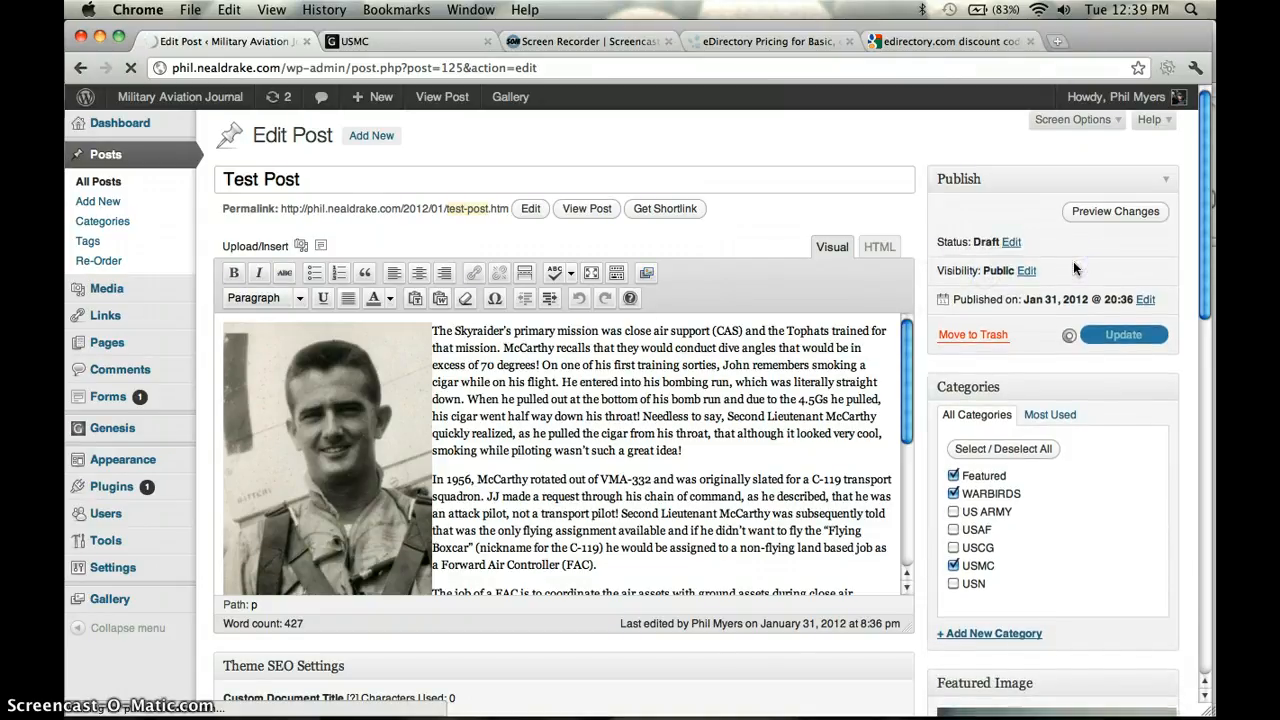
click(1113, 337)
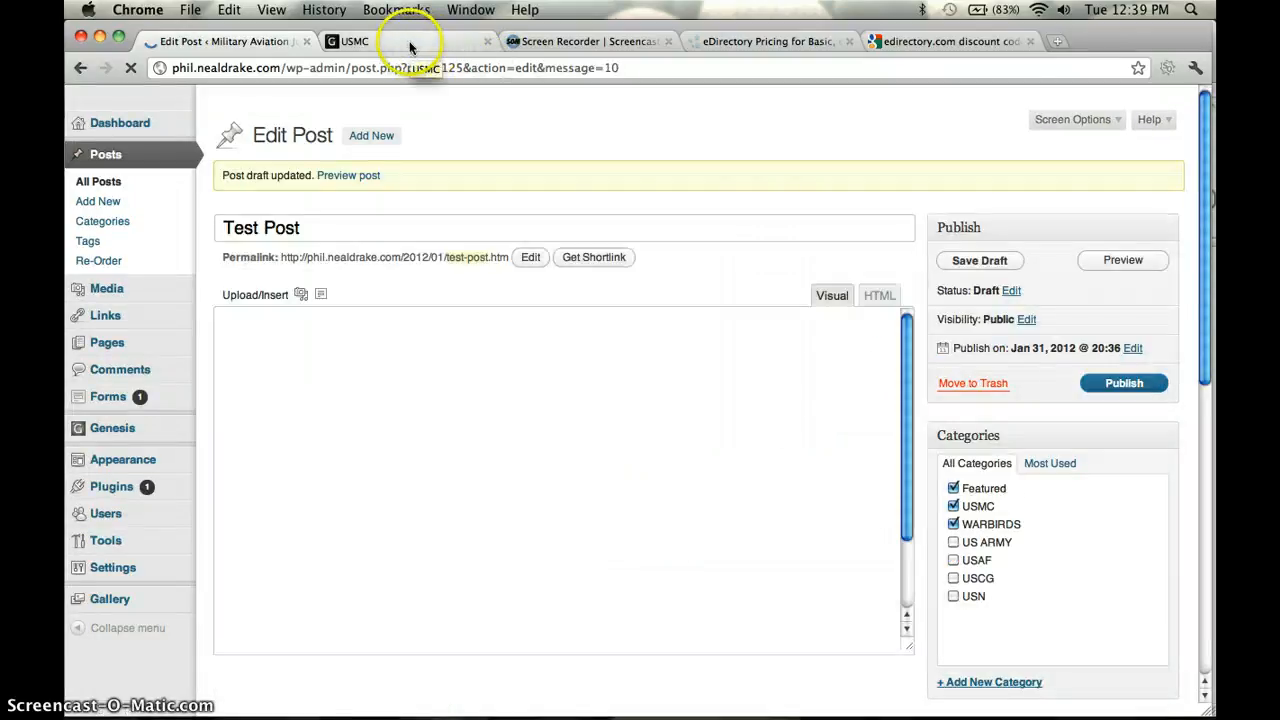
Step: Reload the live site and check the home page's article listings for Test Post
click(410, 45)
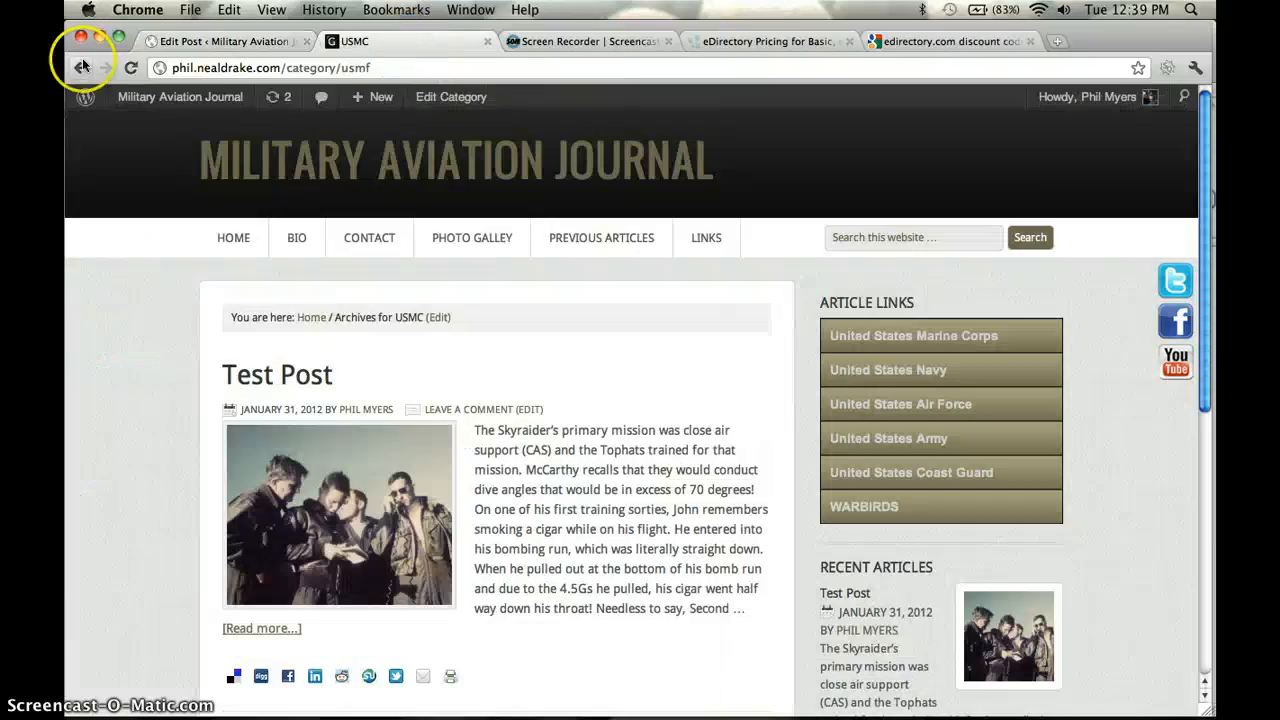
click(133, 67)
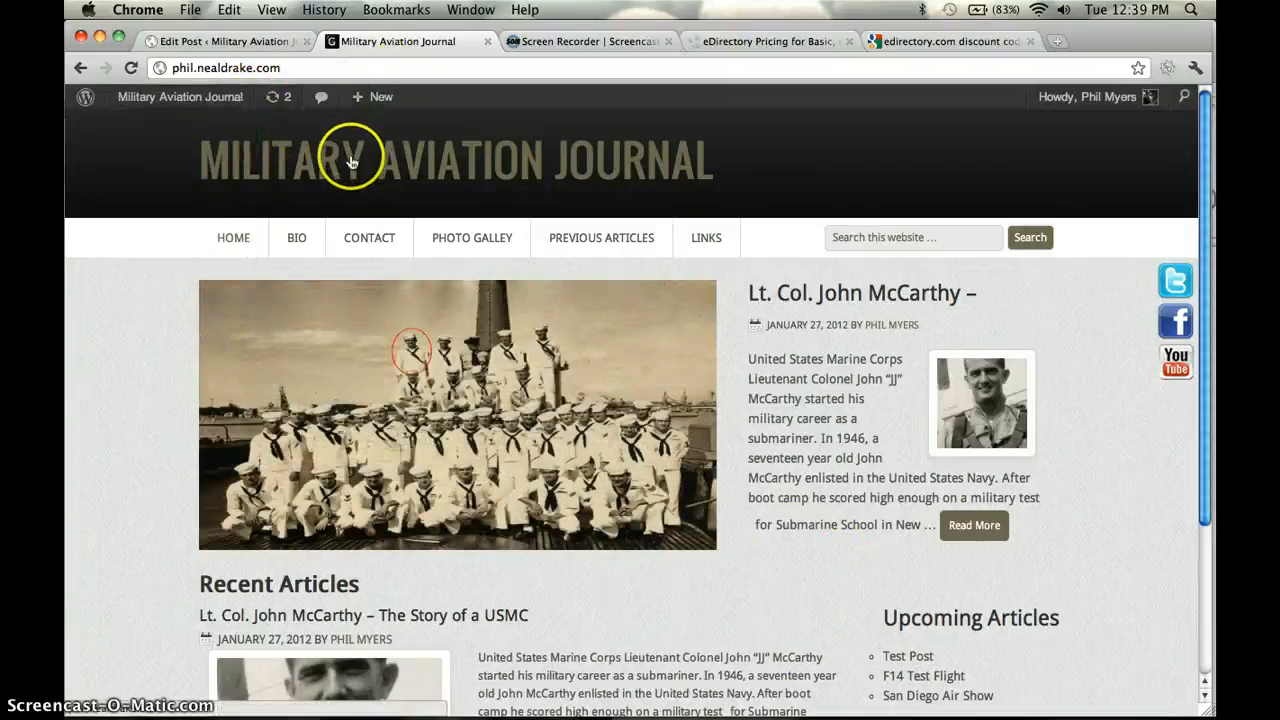
Step: Move the Test Post draft to the trash from the list of all posts
click(248, 42)
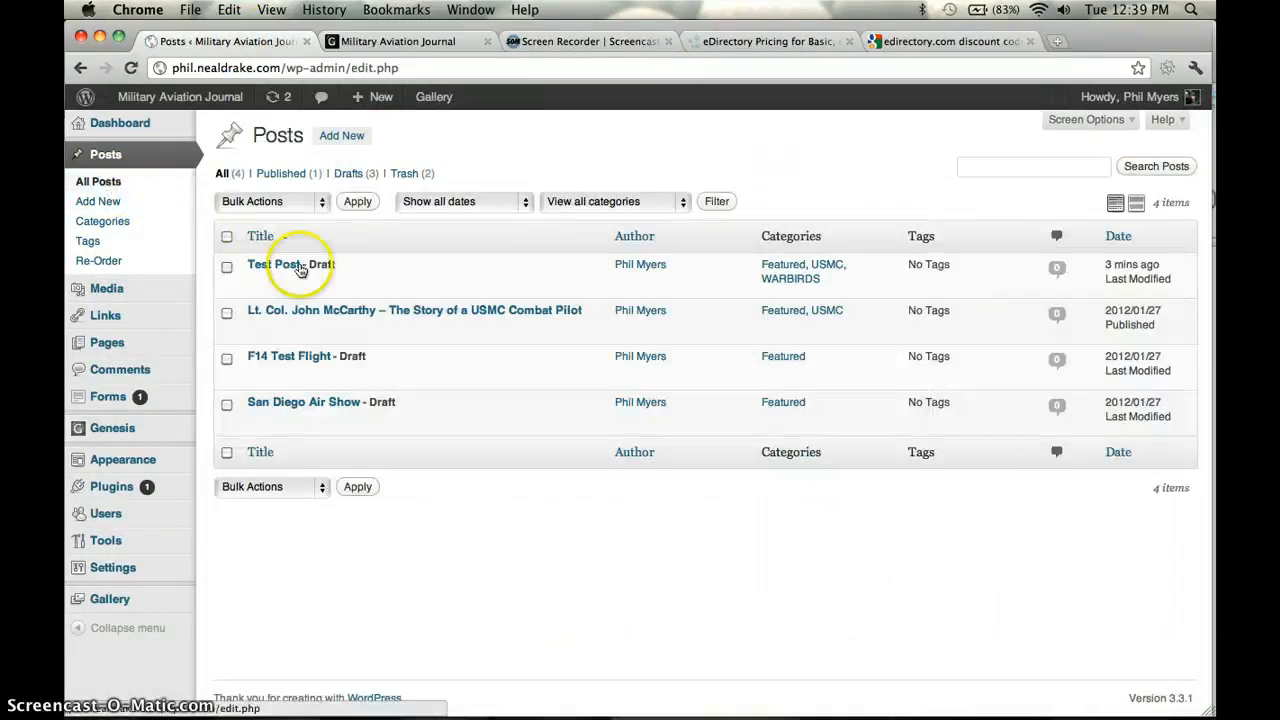
mouse_move(260, 285)
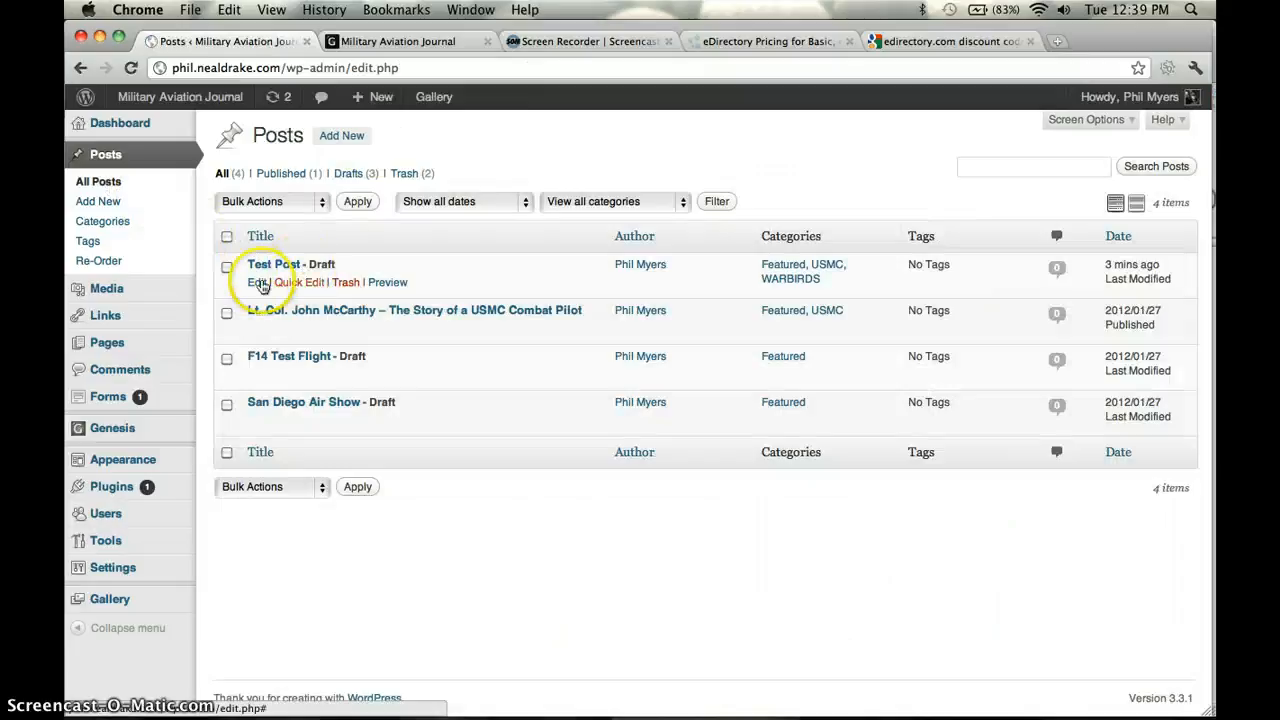
click(347, 284)
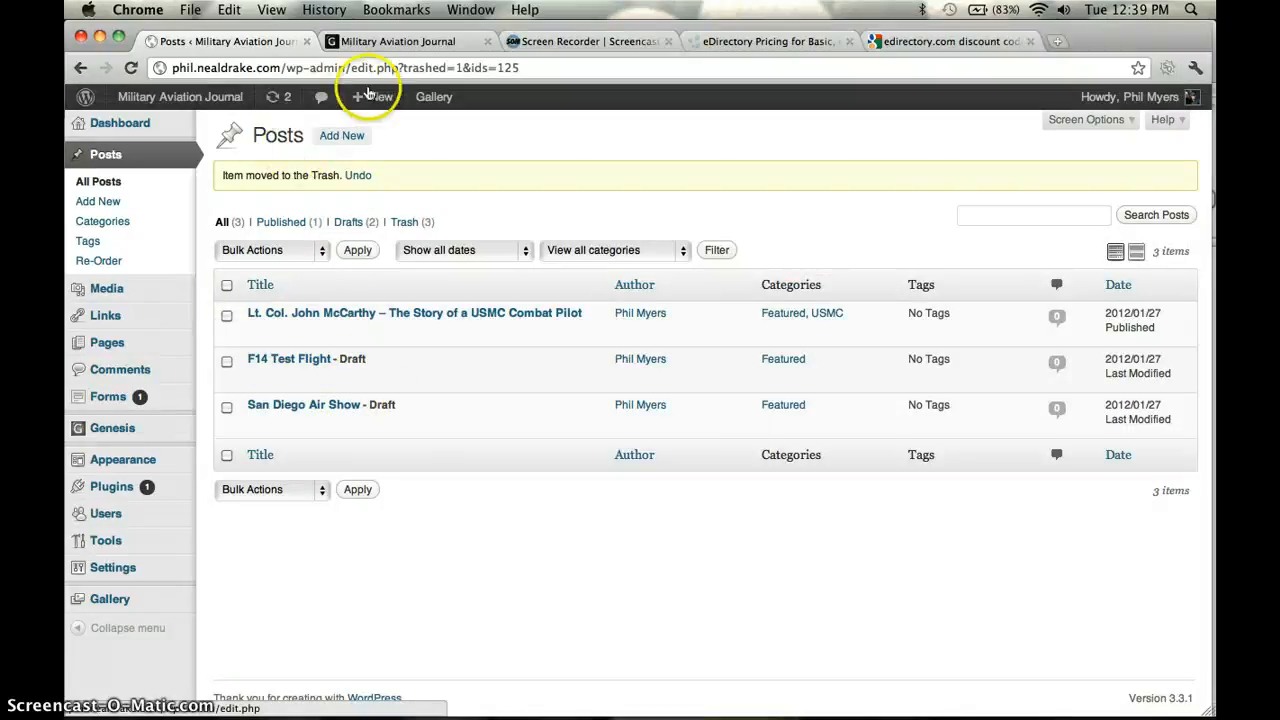
mouse_move(375, 96)
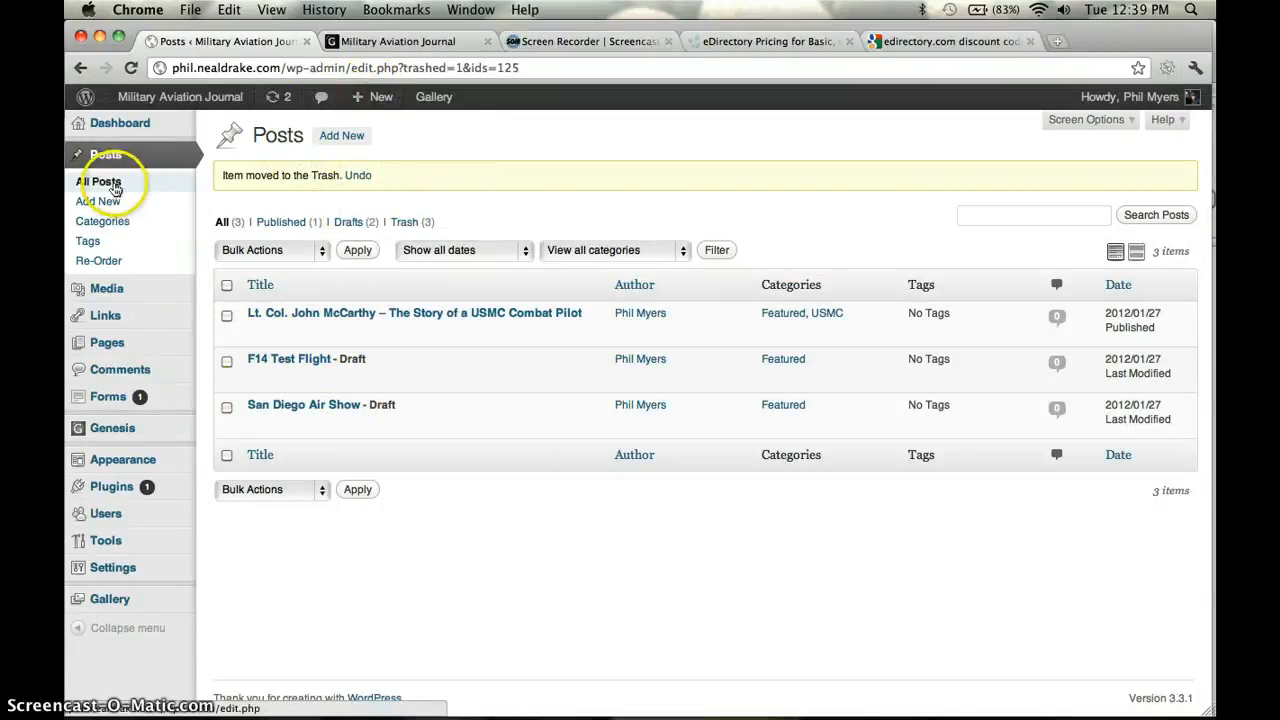
mouse_move(540, 705)
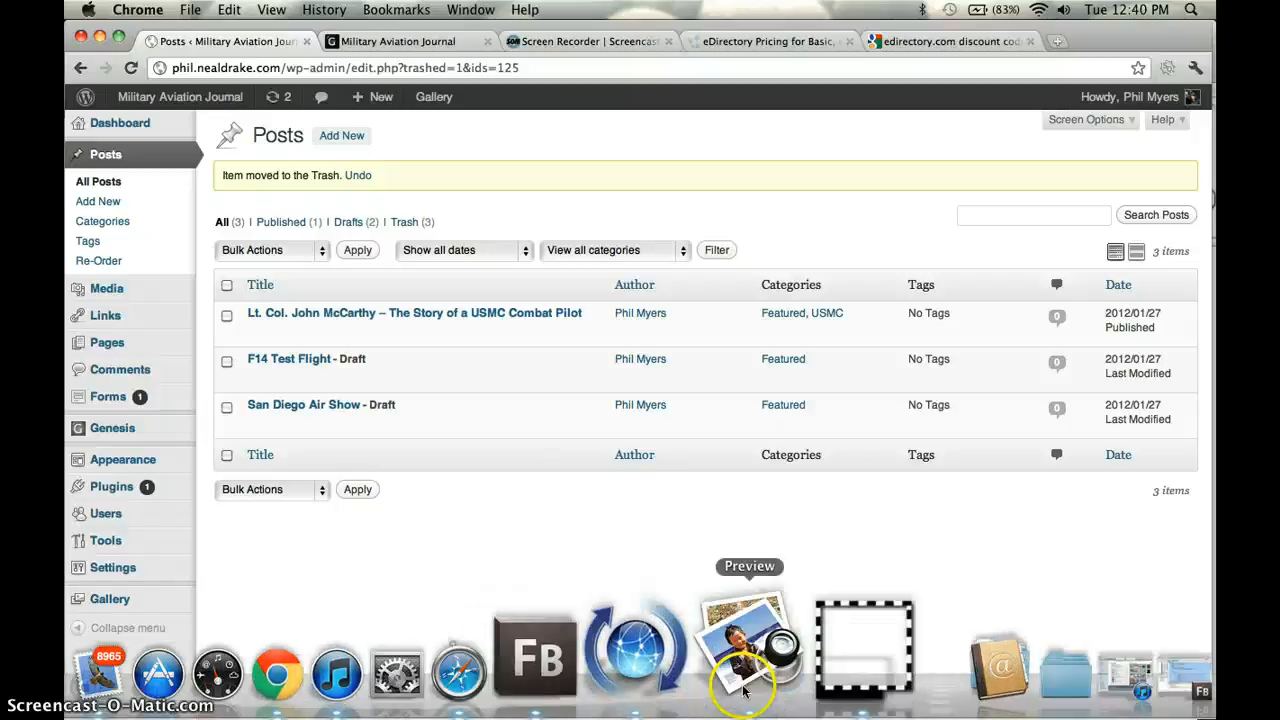
drag(797, 687, 868, 487)
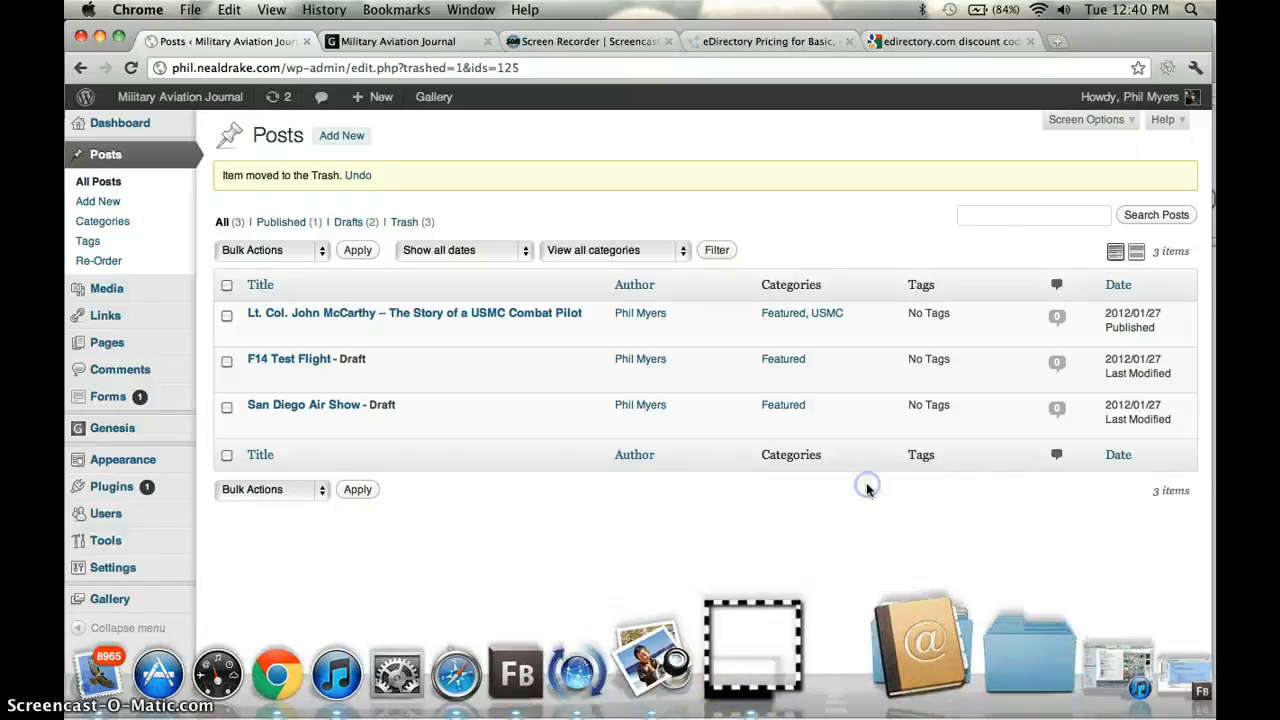